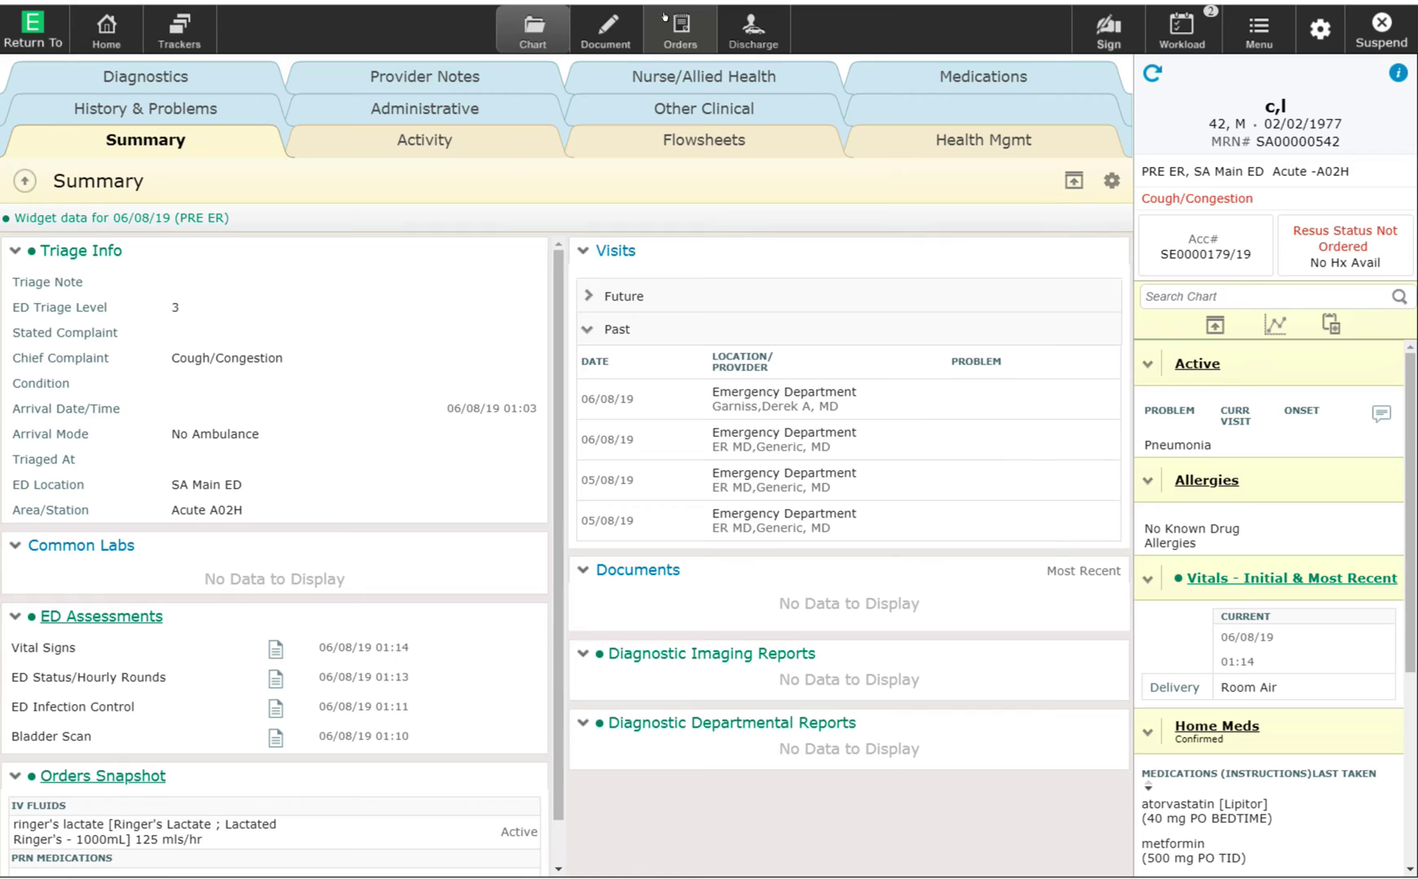
Open the patient's Orders page to show the Admit Med Surg, ED Abdominal Flank Pain and ED Headache Migraine favorites.
left_click(662, 21)
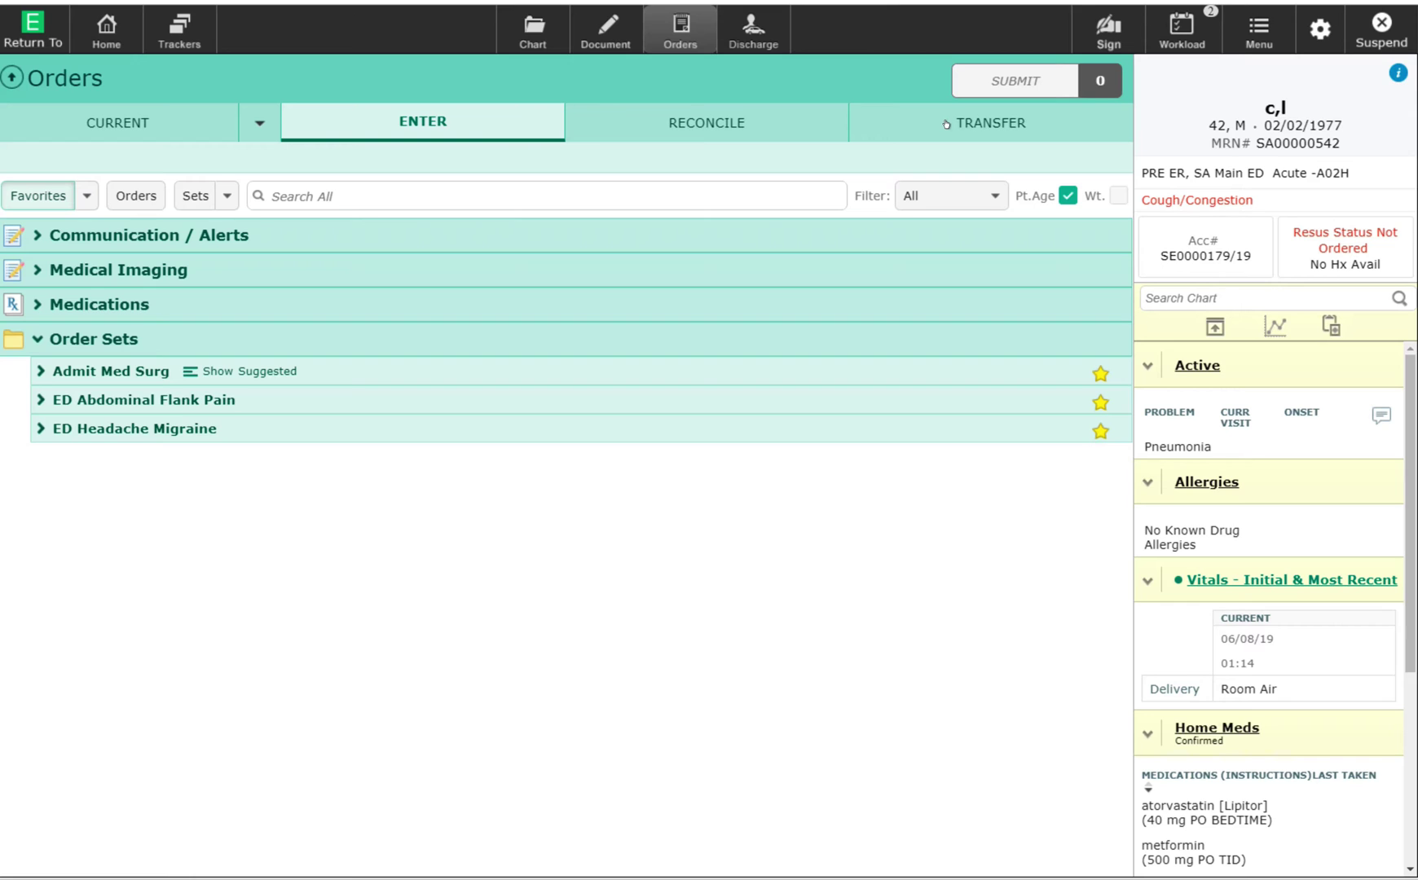
Start a transfer order from Emergency Department to Medical - Medical (1b) (Inpatient).
left_click(963, 115)
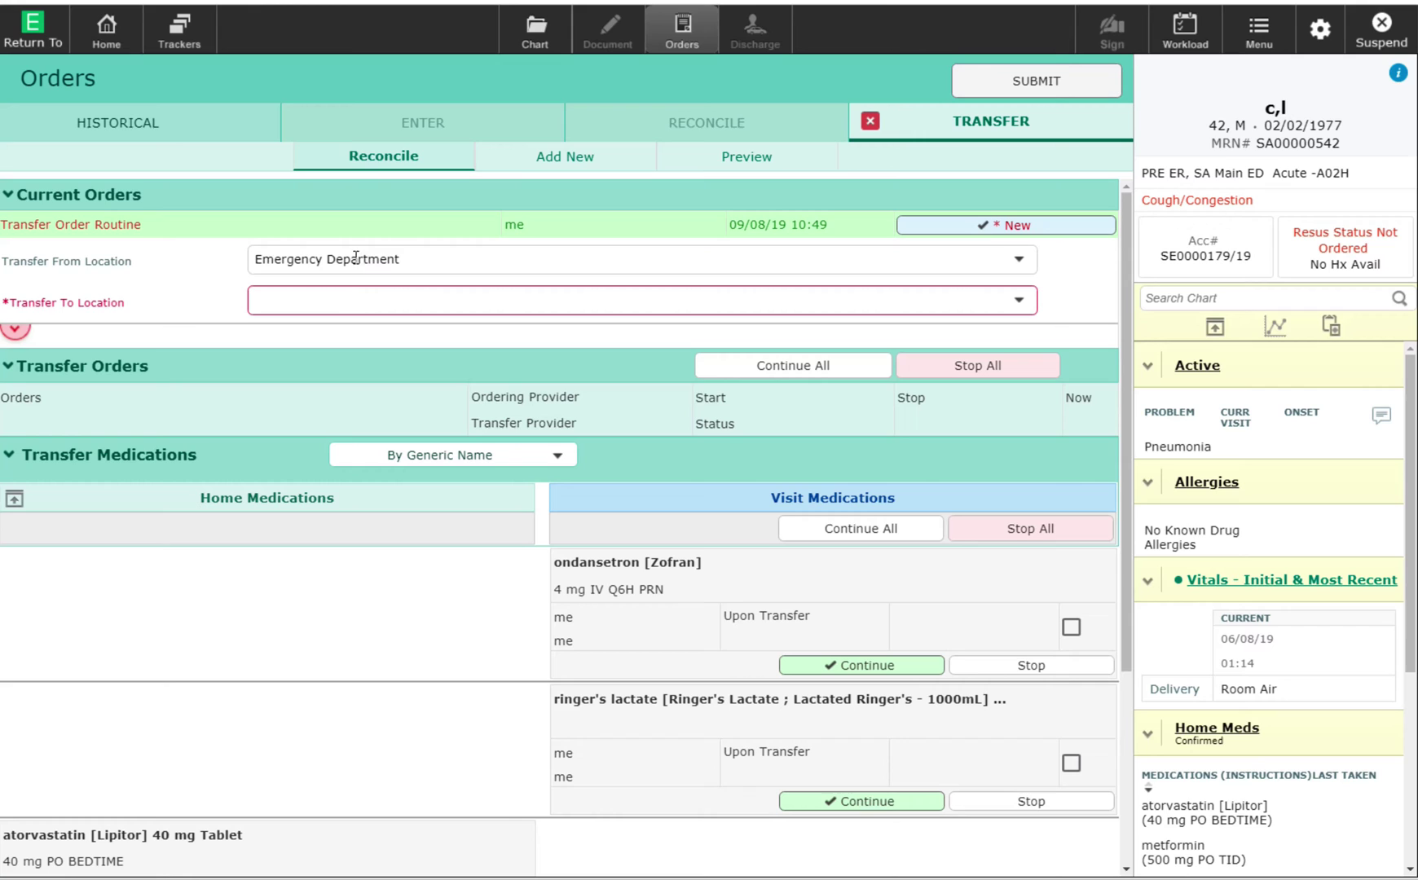
left_click(406, 305)
type("medic")
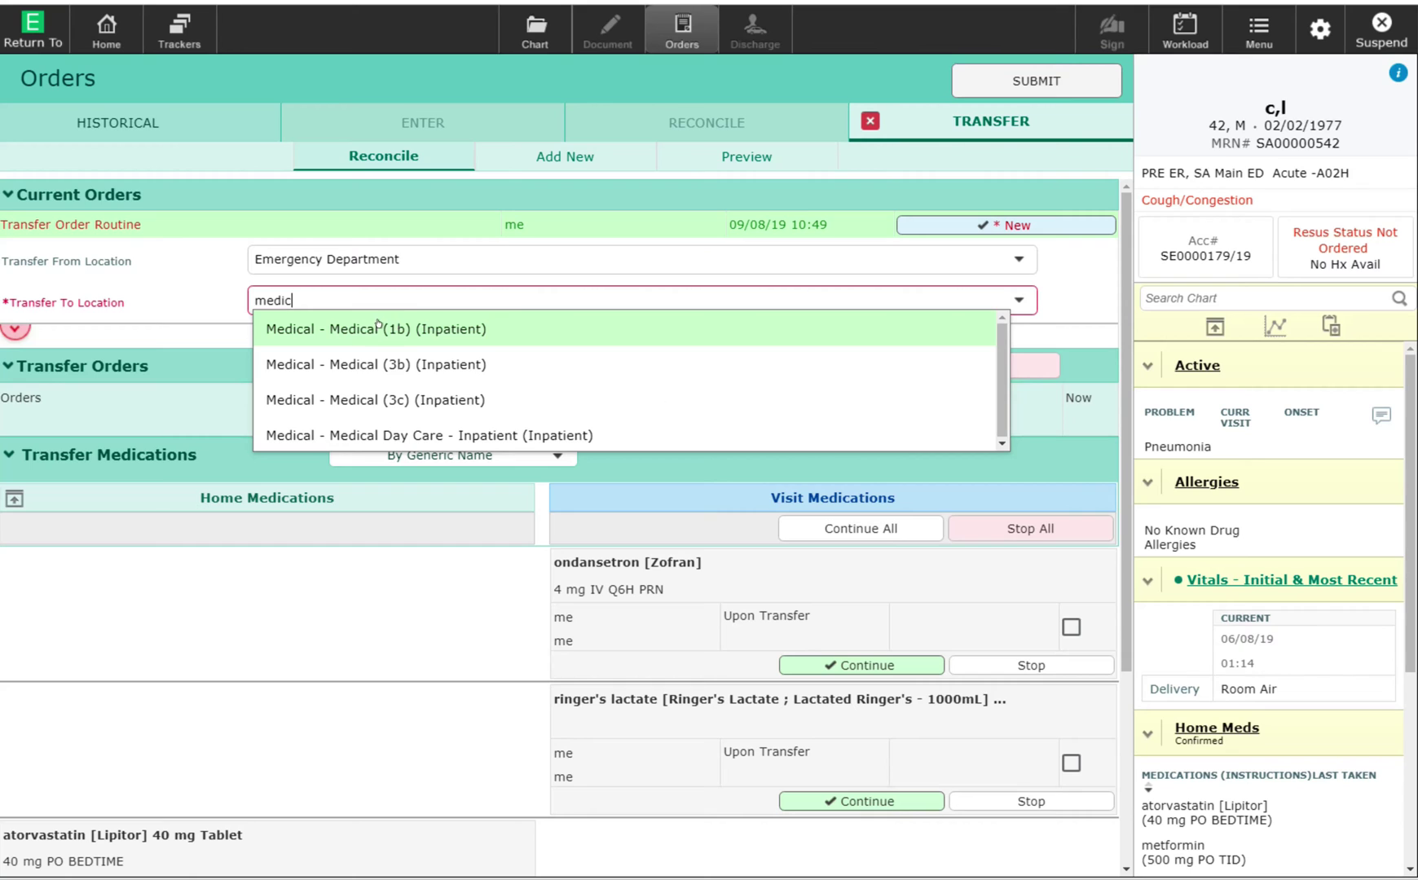
left_click(378, 328)
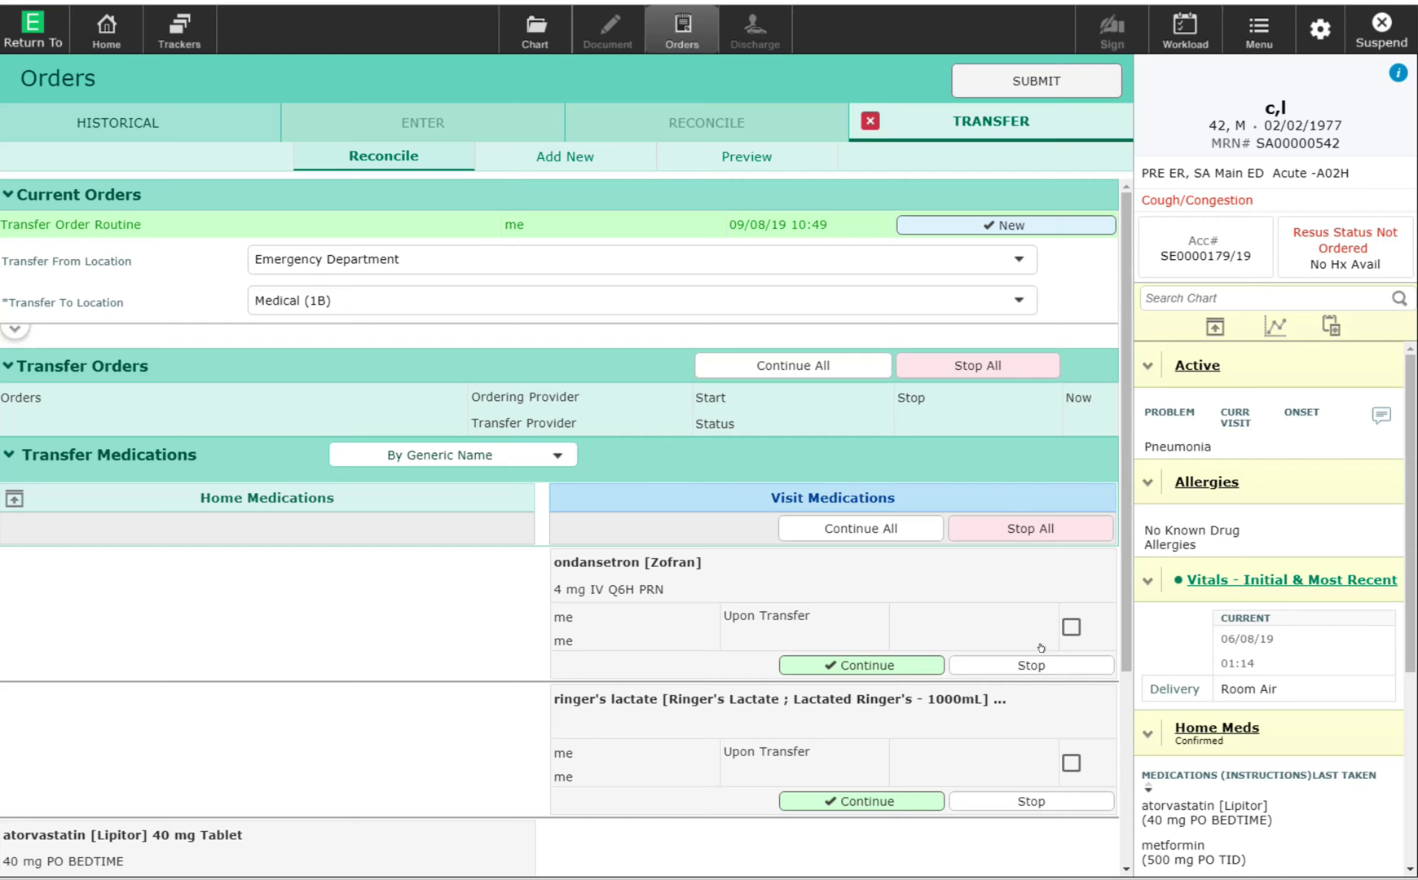
Mark ondansetron to stop upon transfer, keeping Ringer's lactate continued.
left_click(1033, 660)
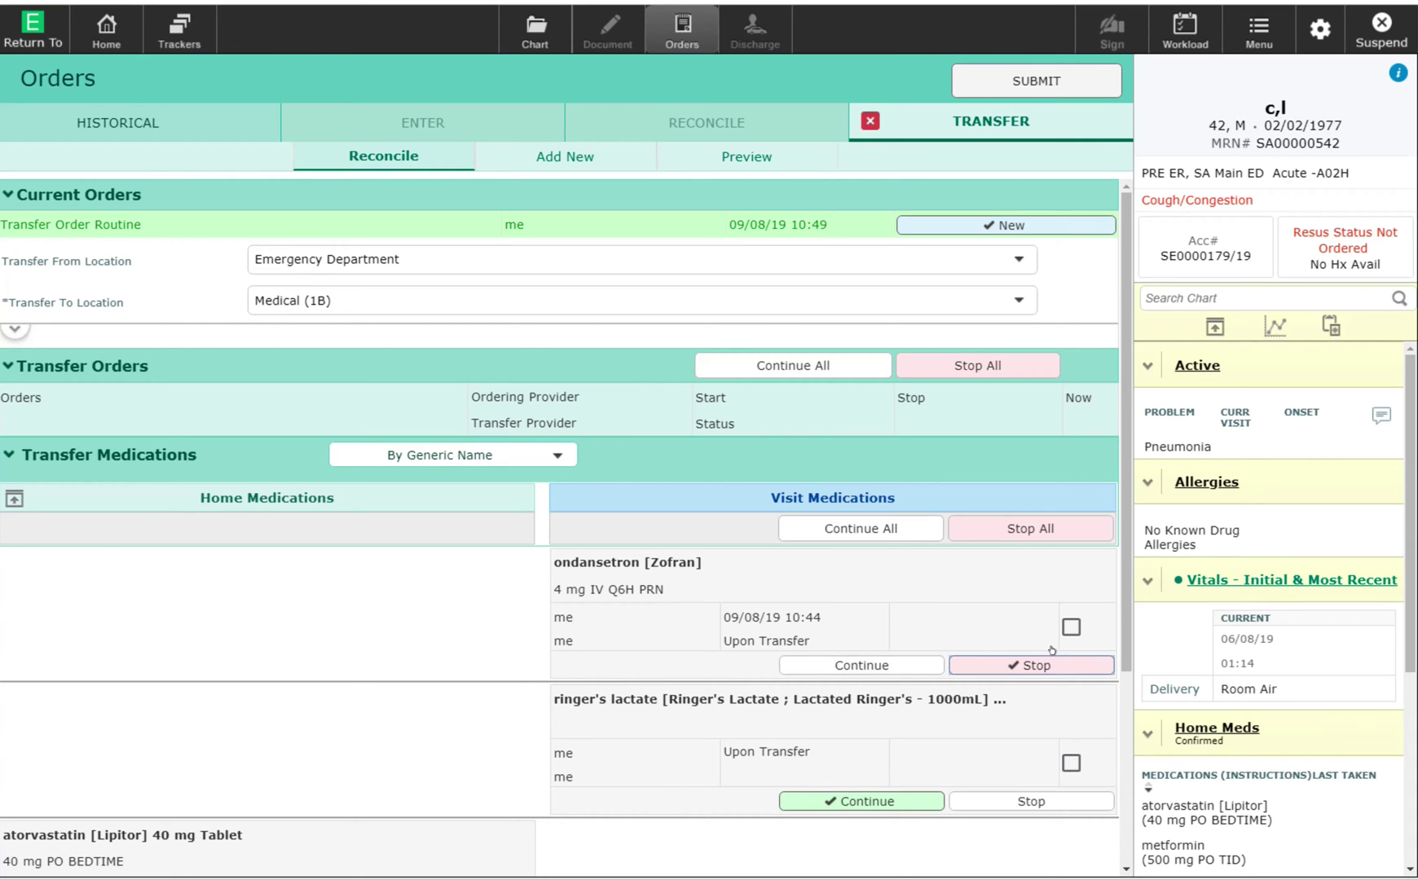
scroll(1109, 636, "down", 1)
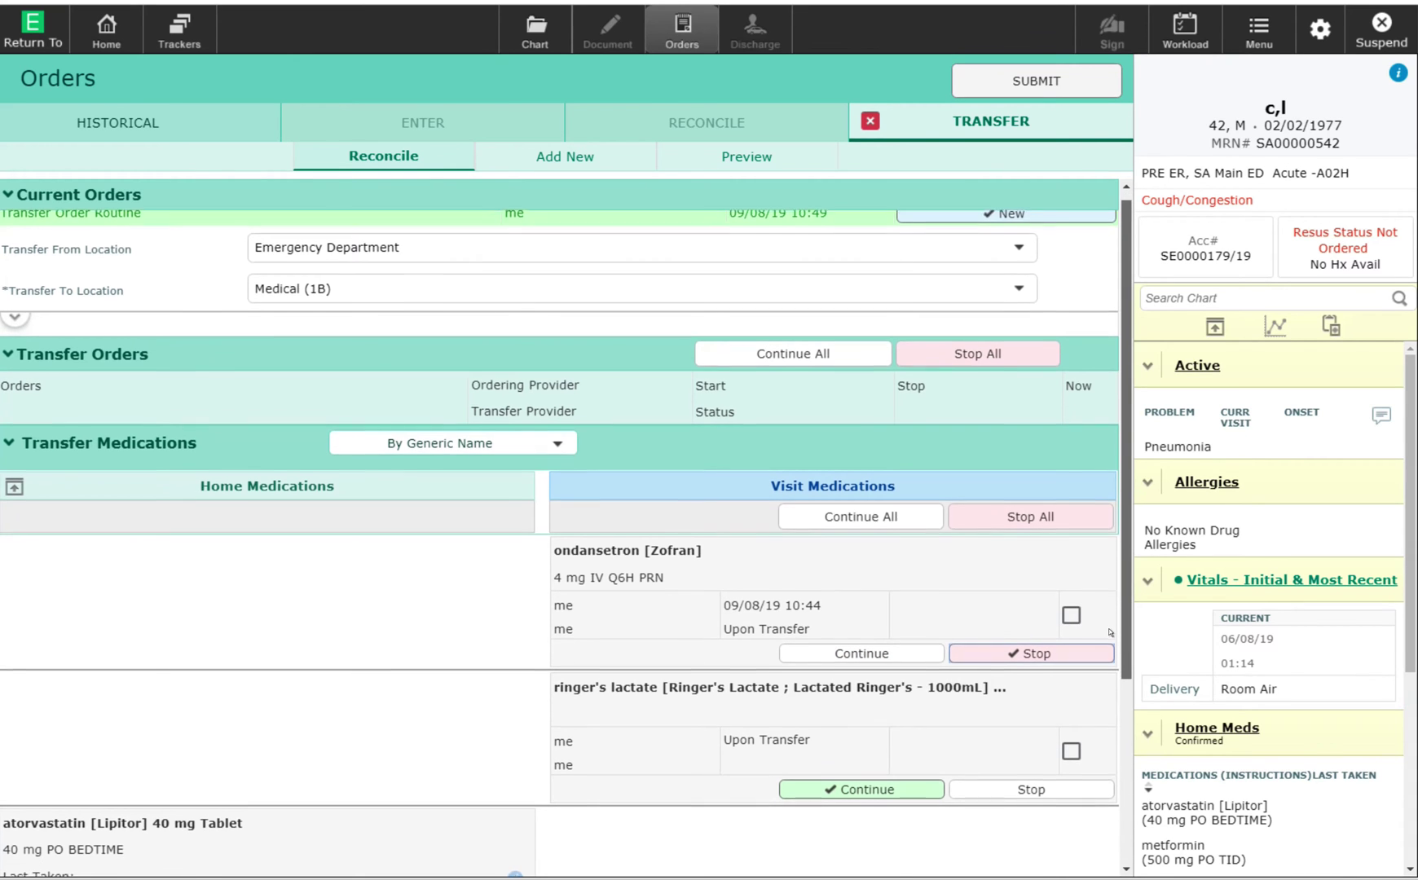
scroll(1109, 664, "down", 1)
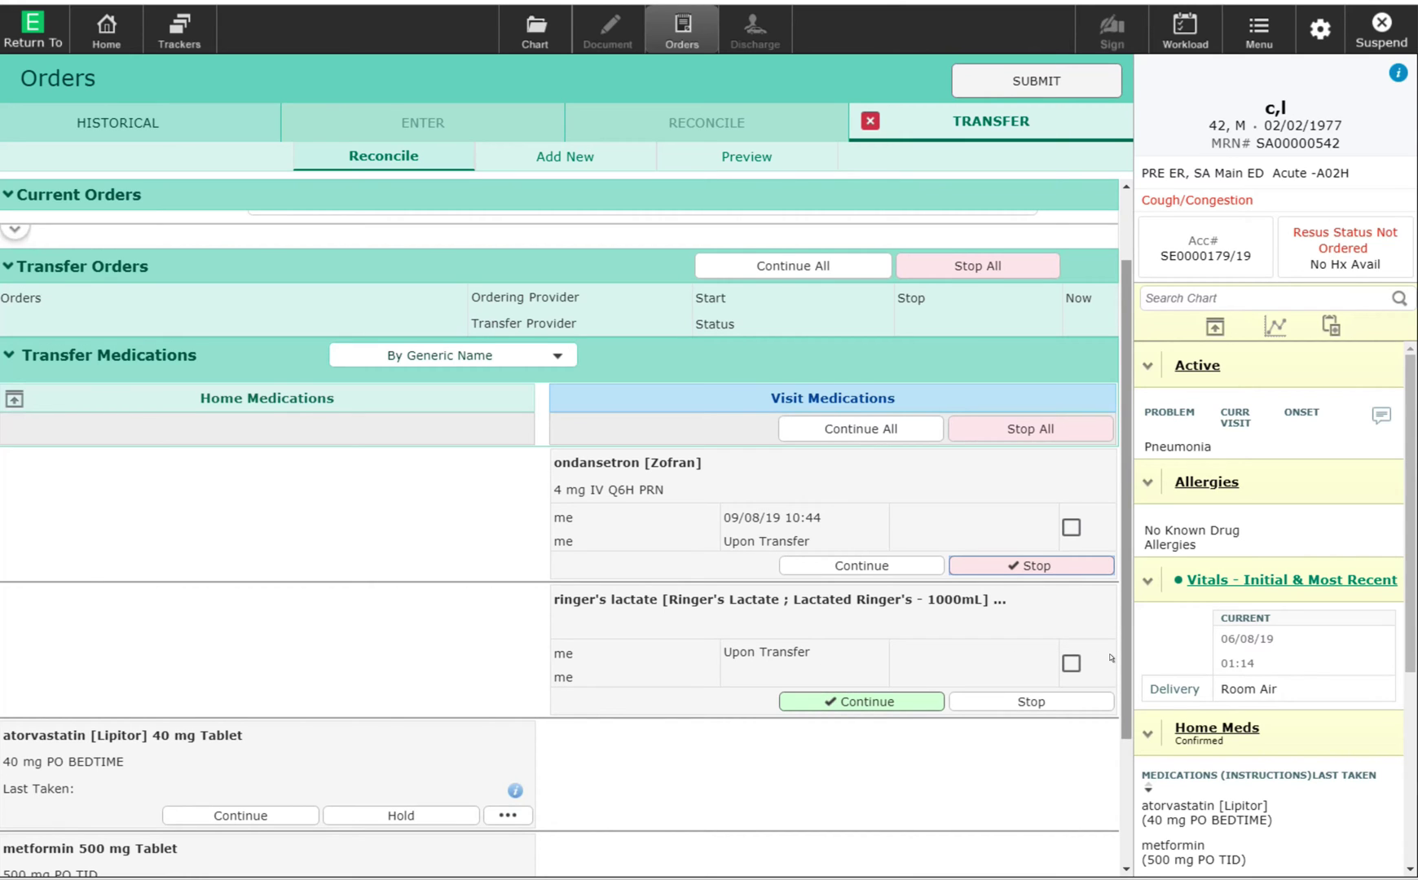
scroll(1109, 657, "down", 2)
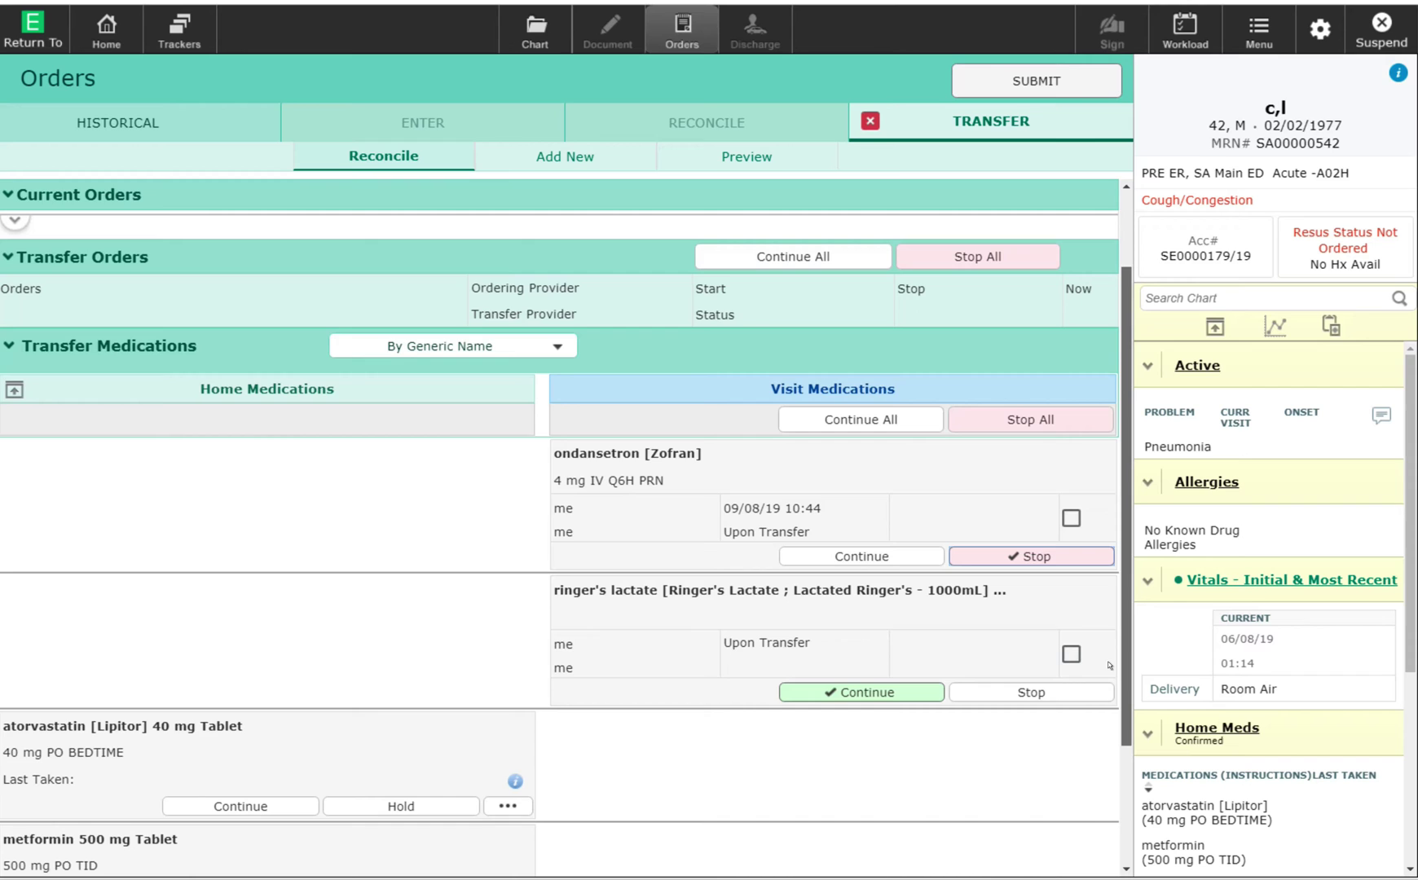
scroll(1107, 693, "down", 5)
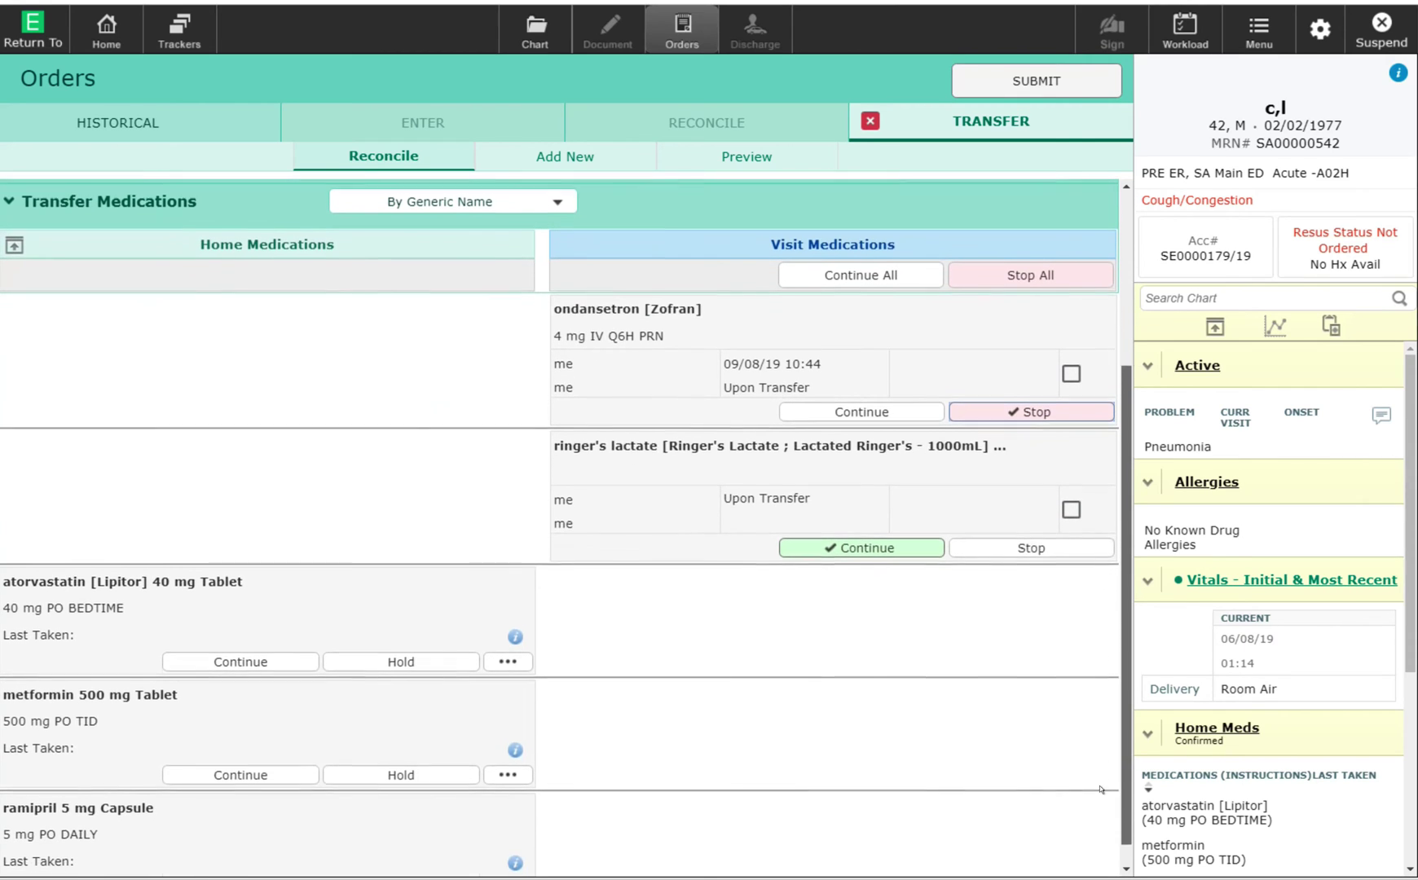
scroll(1100, 789, "down", 1)
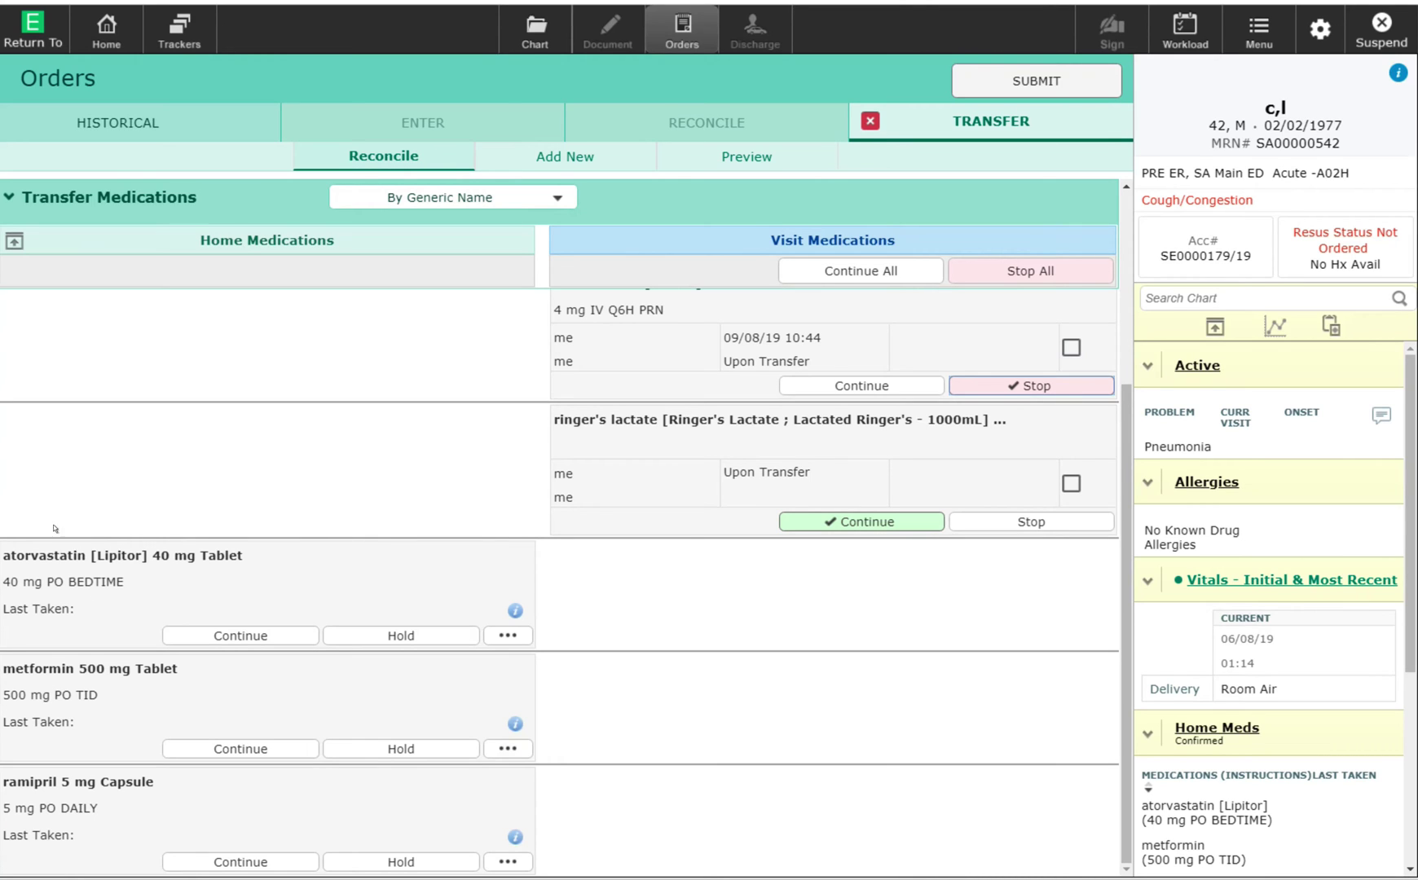
Continue home atorvastatin and ramipril 5 mg daily, and put home metformin on hold.
left_click(174, 628)
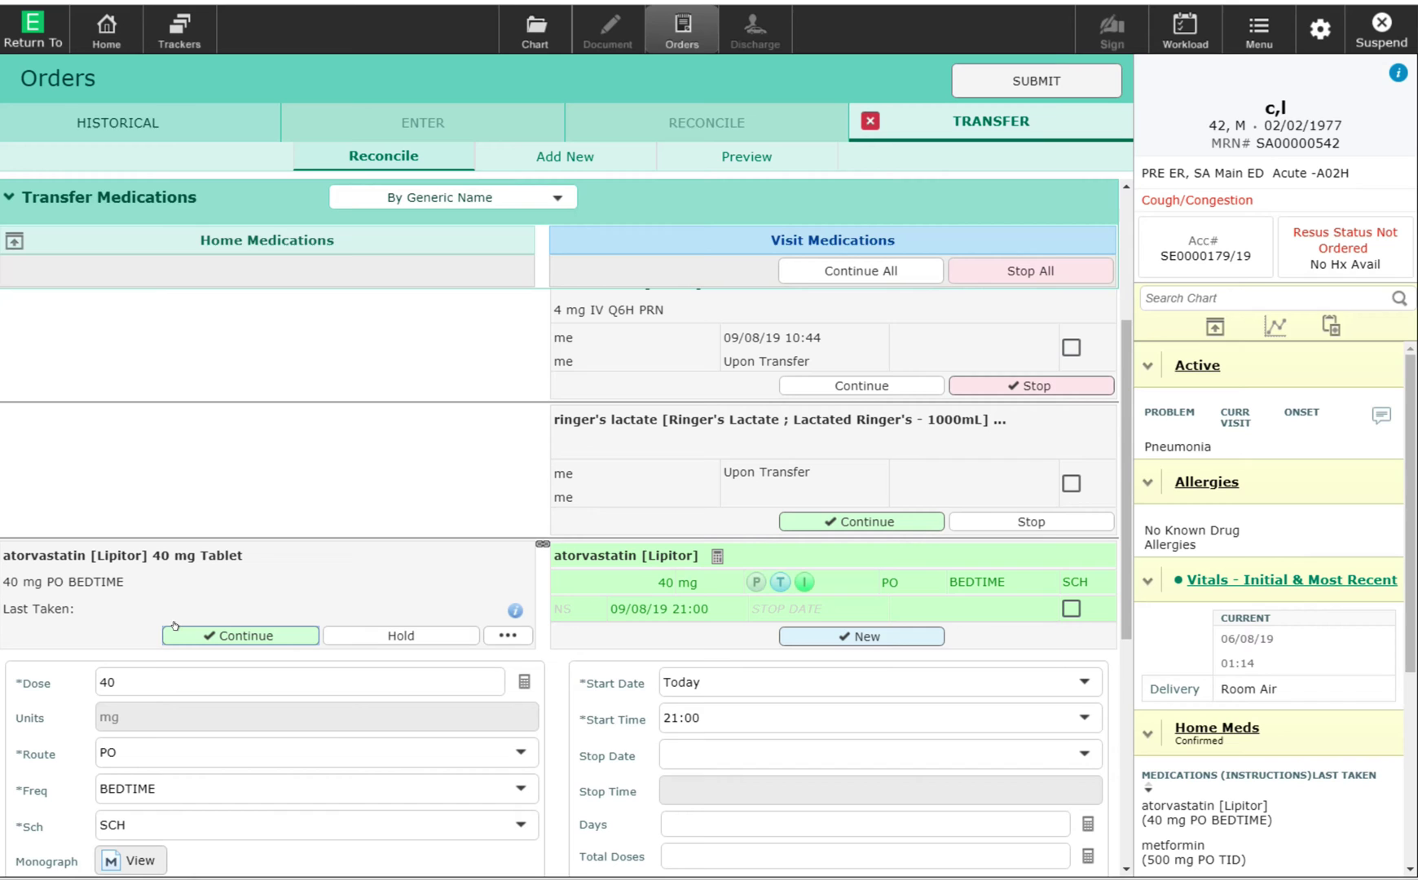
scroll(579, 632, "down", 5)
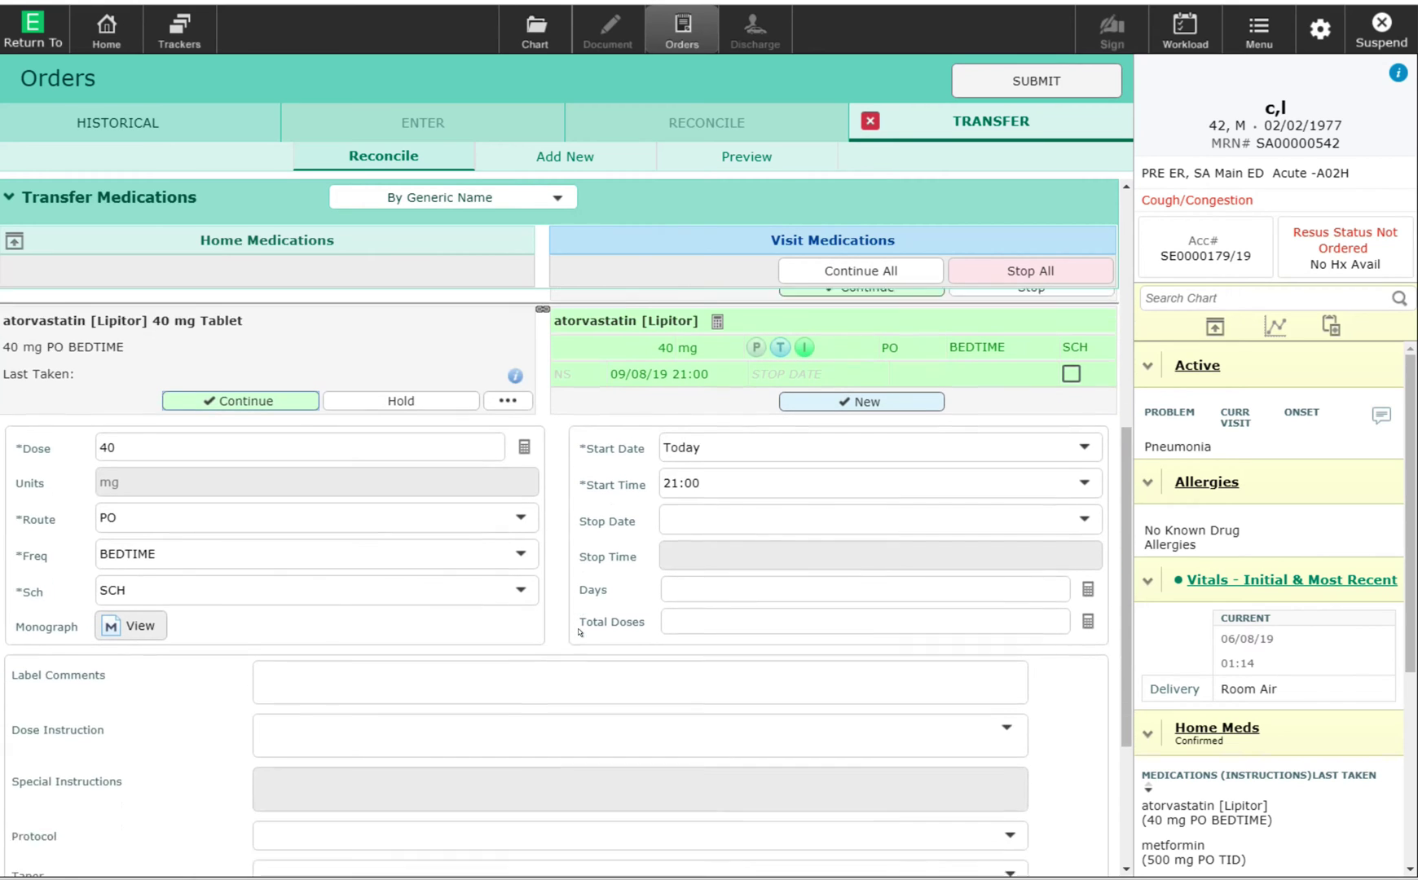
scroll(594, 643, "down", 1)
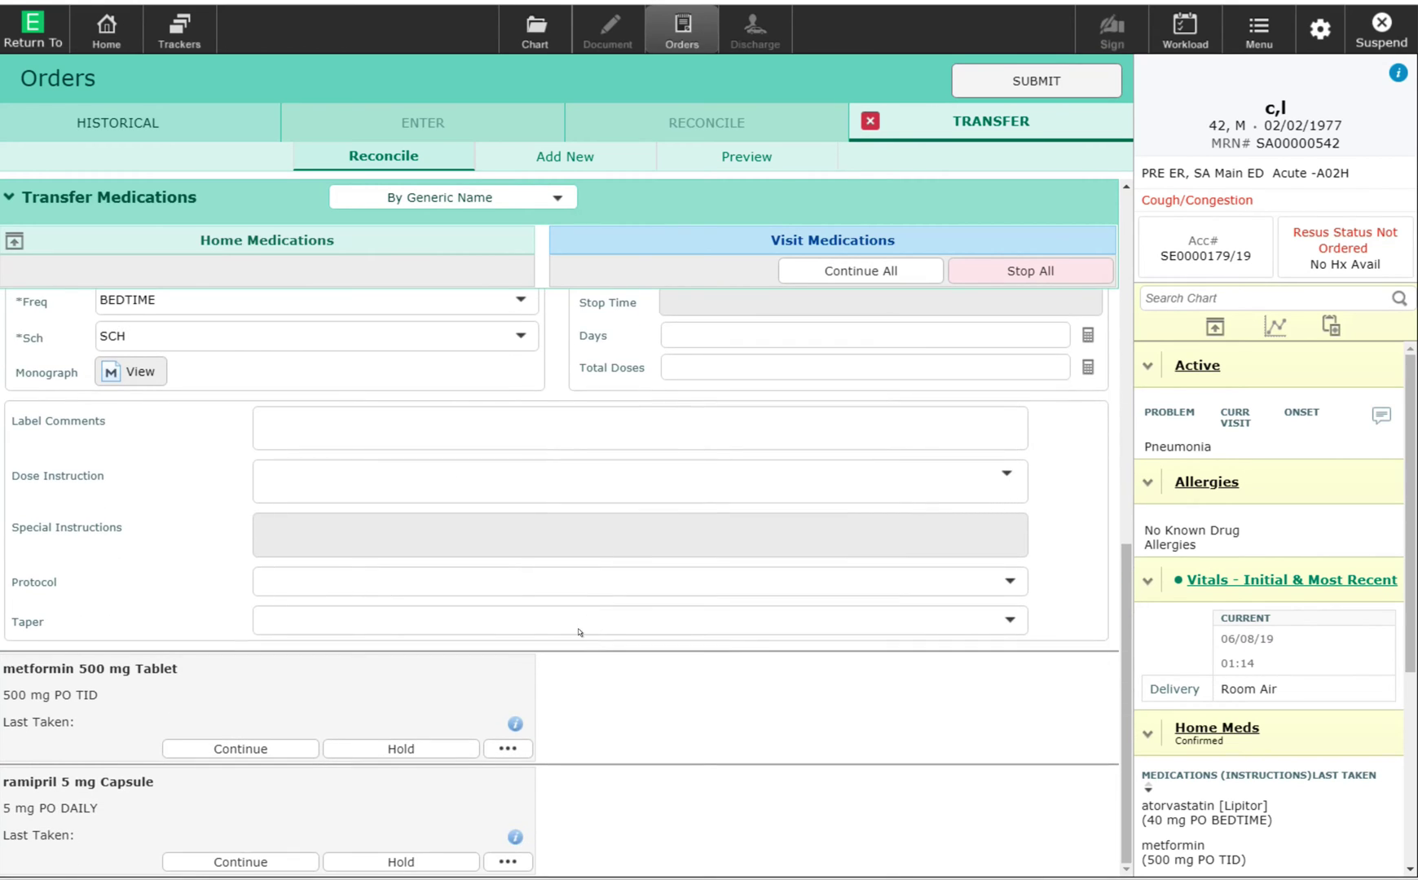
left_click(386, 743)
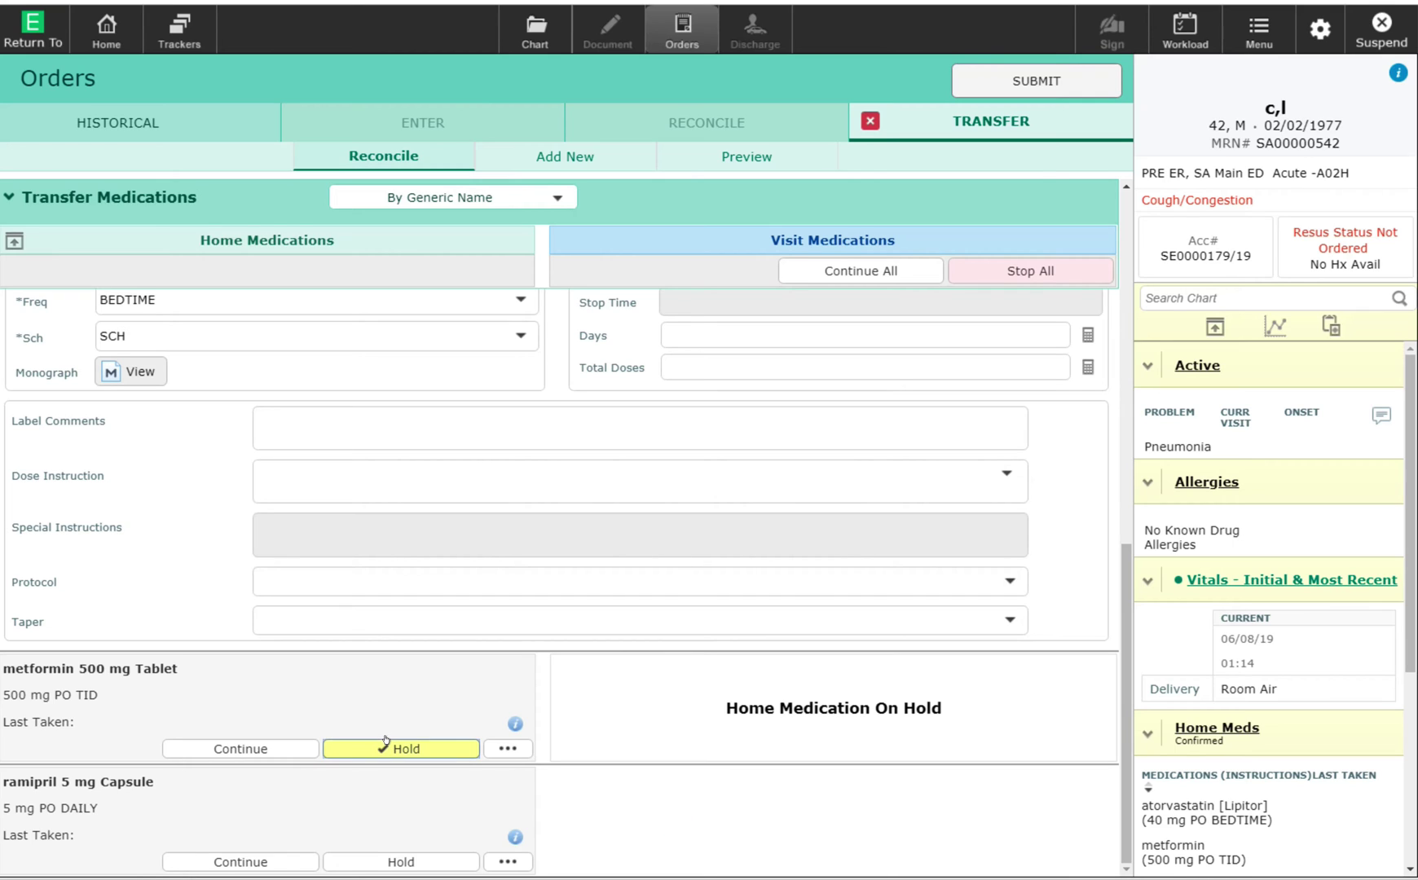
left_click(223, 852)
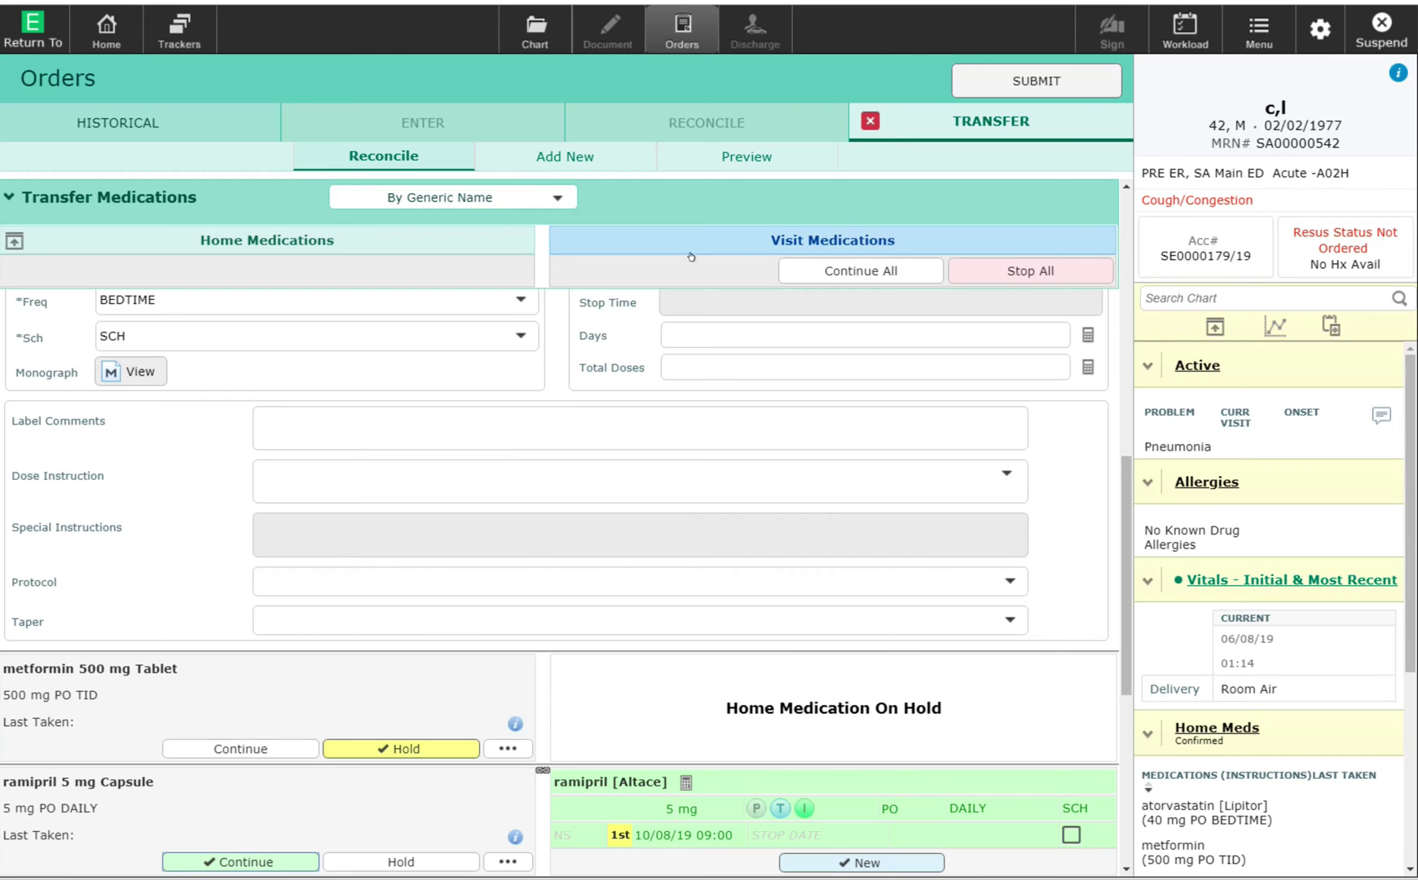
Search 'pneu' among new orders and open the Pneumonia - Admit order set.
left_click(566, 150)
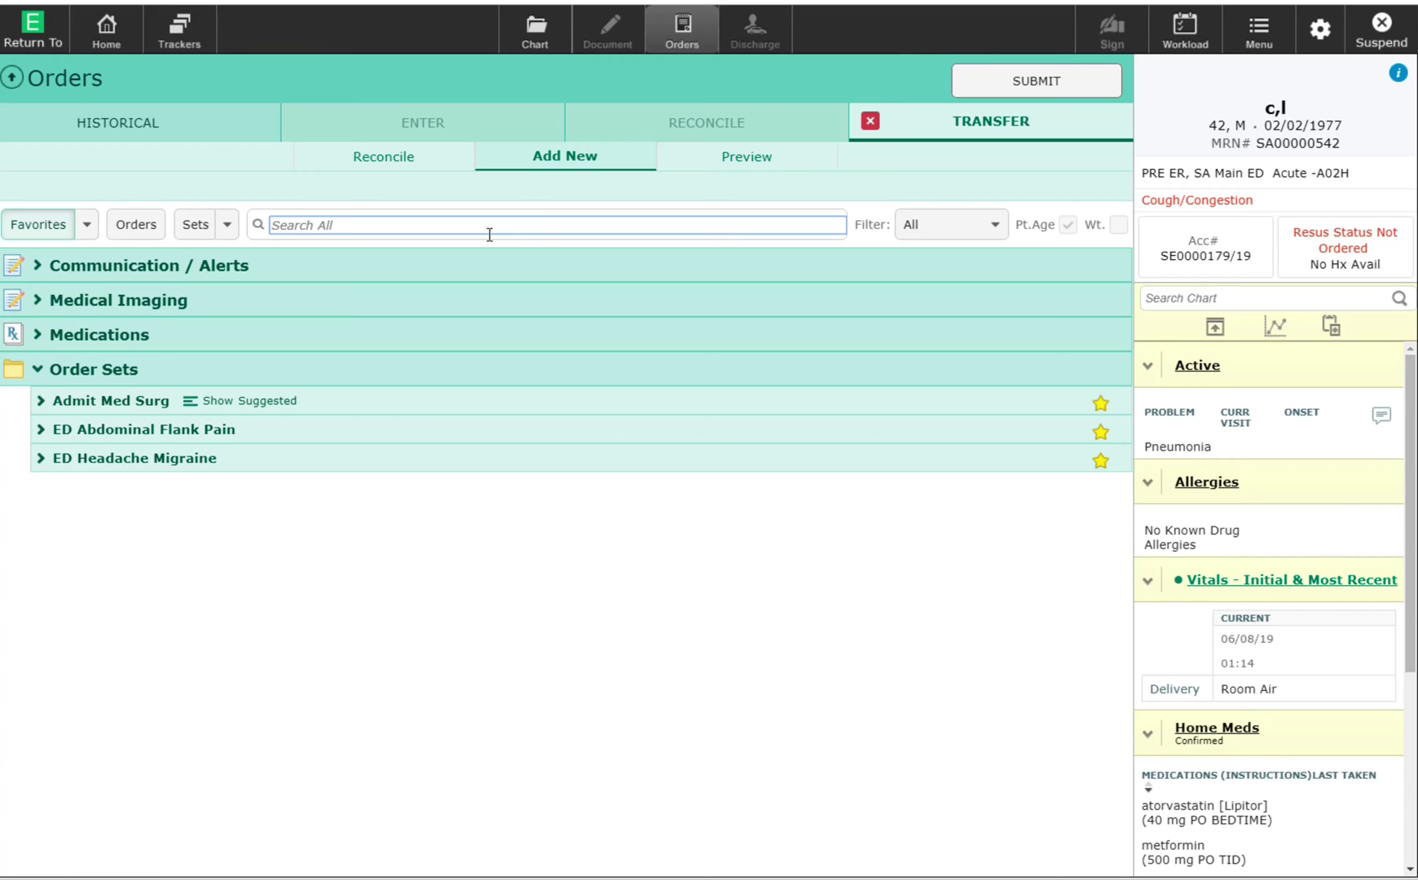
type("pneumo")
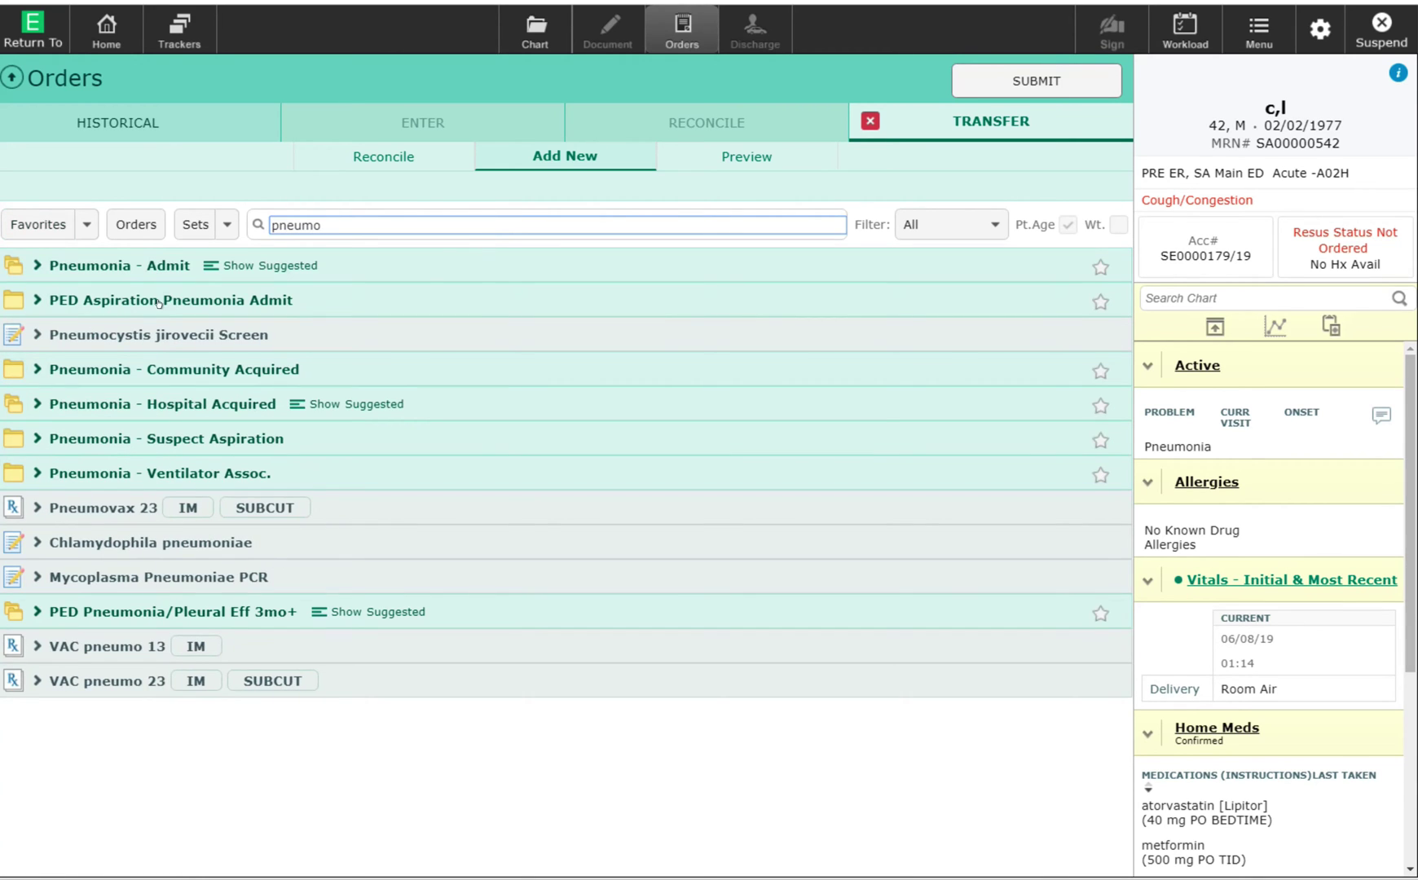
left_click(78, 259)
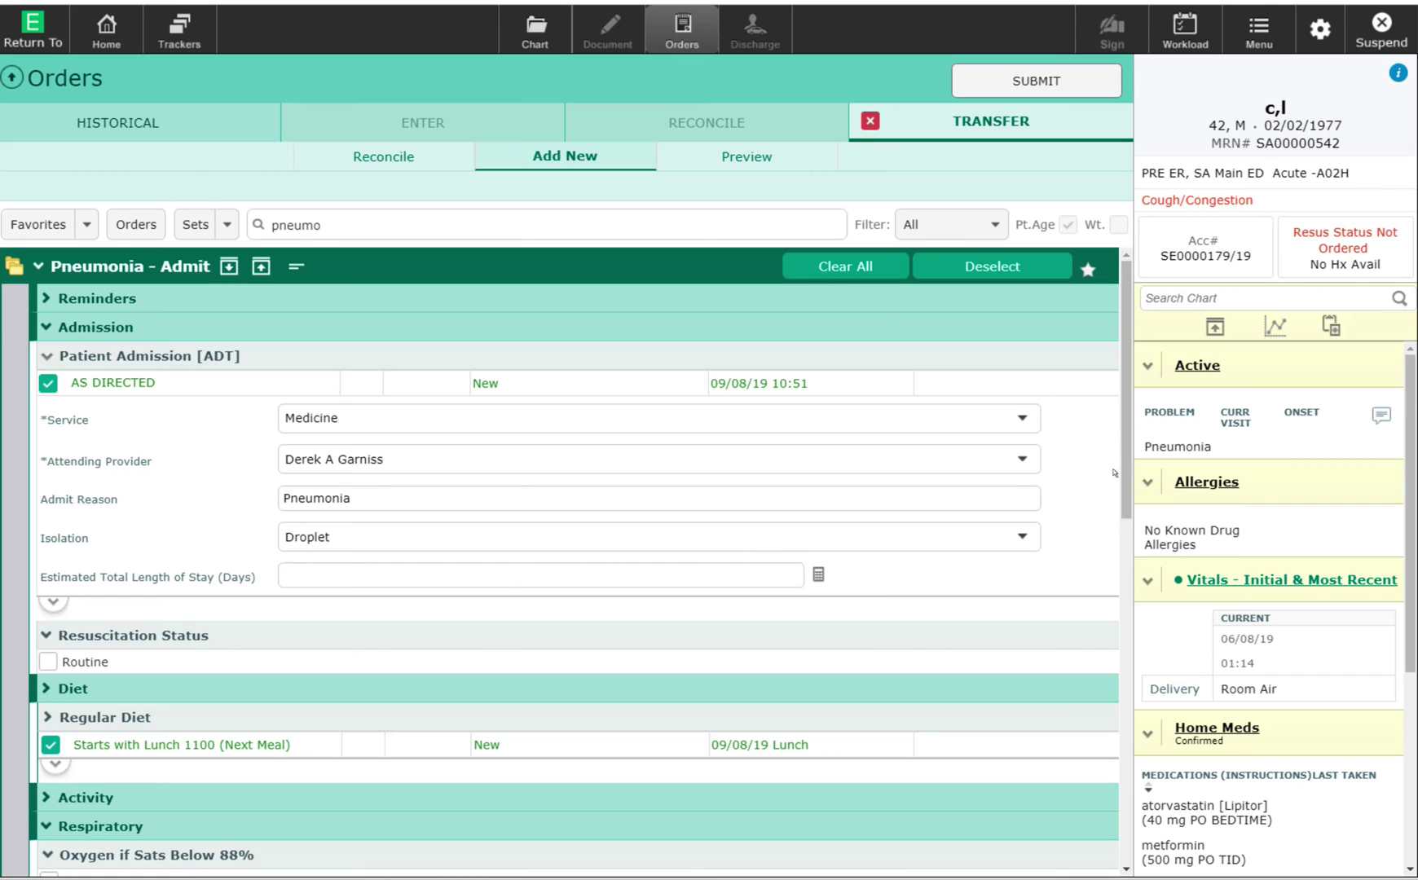
Check 'Obtain Cultures PRIOR to Antibiotics' as directed in the Pneumonia - Admit set.
scroll(1110, 489, "down", 2)
scroll(1108, 527, "down", 2)
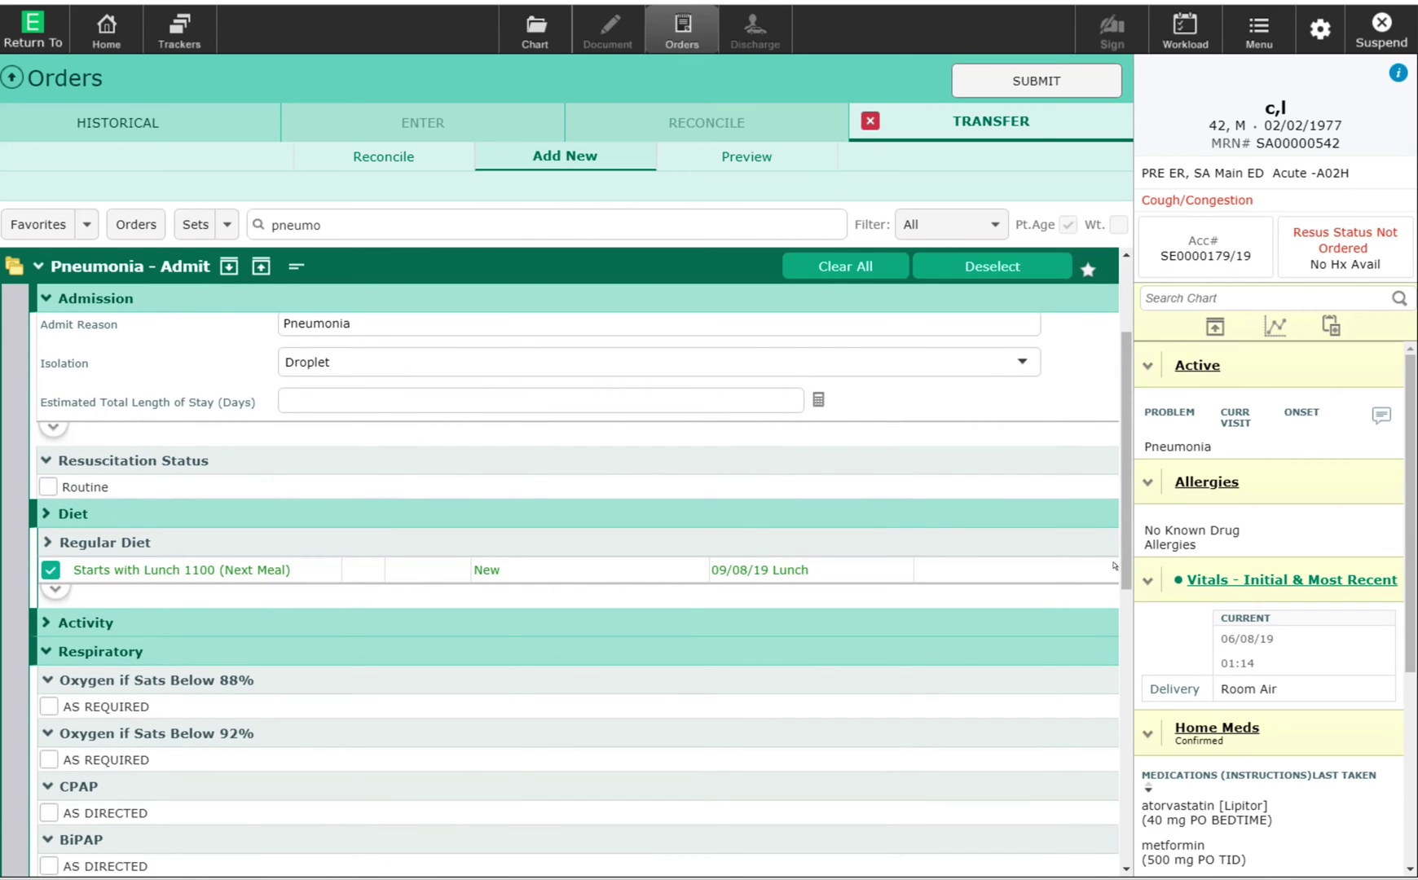
scroll(1113, 566, "down", 3)
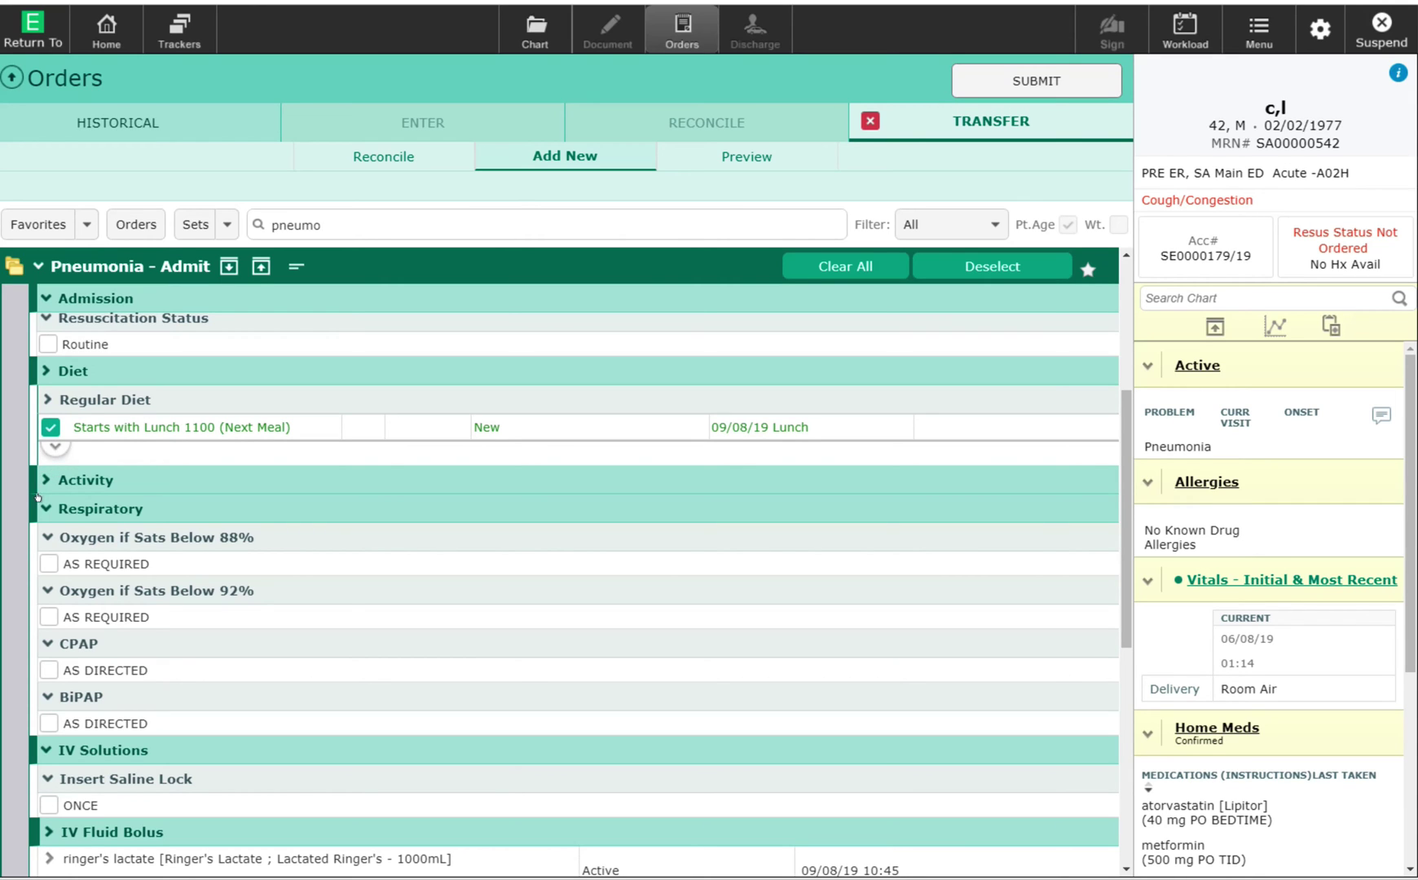
left_click(44, 613)
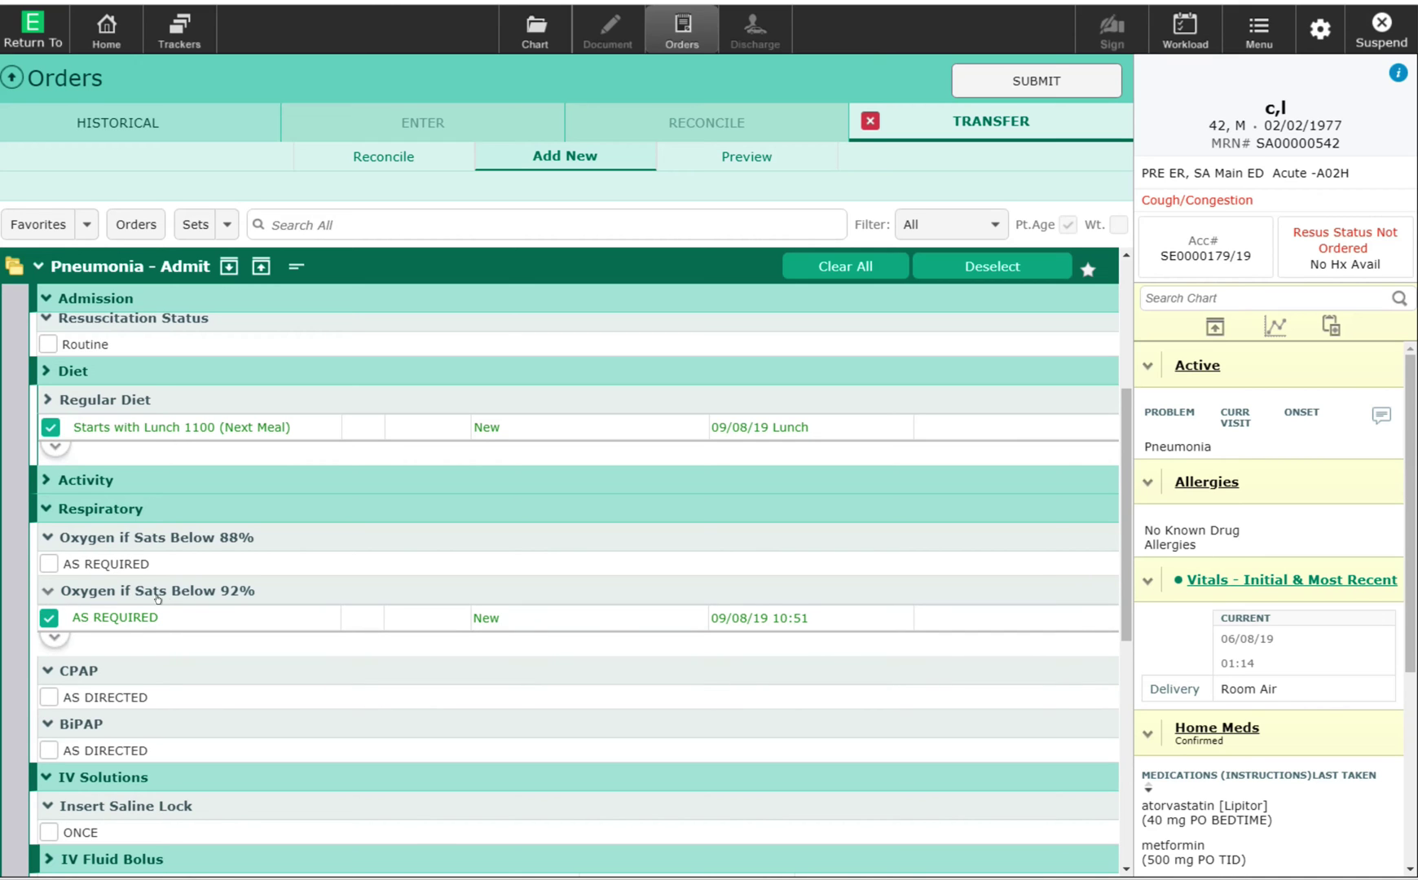
scroll(1110, 567, "down", 1)
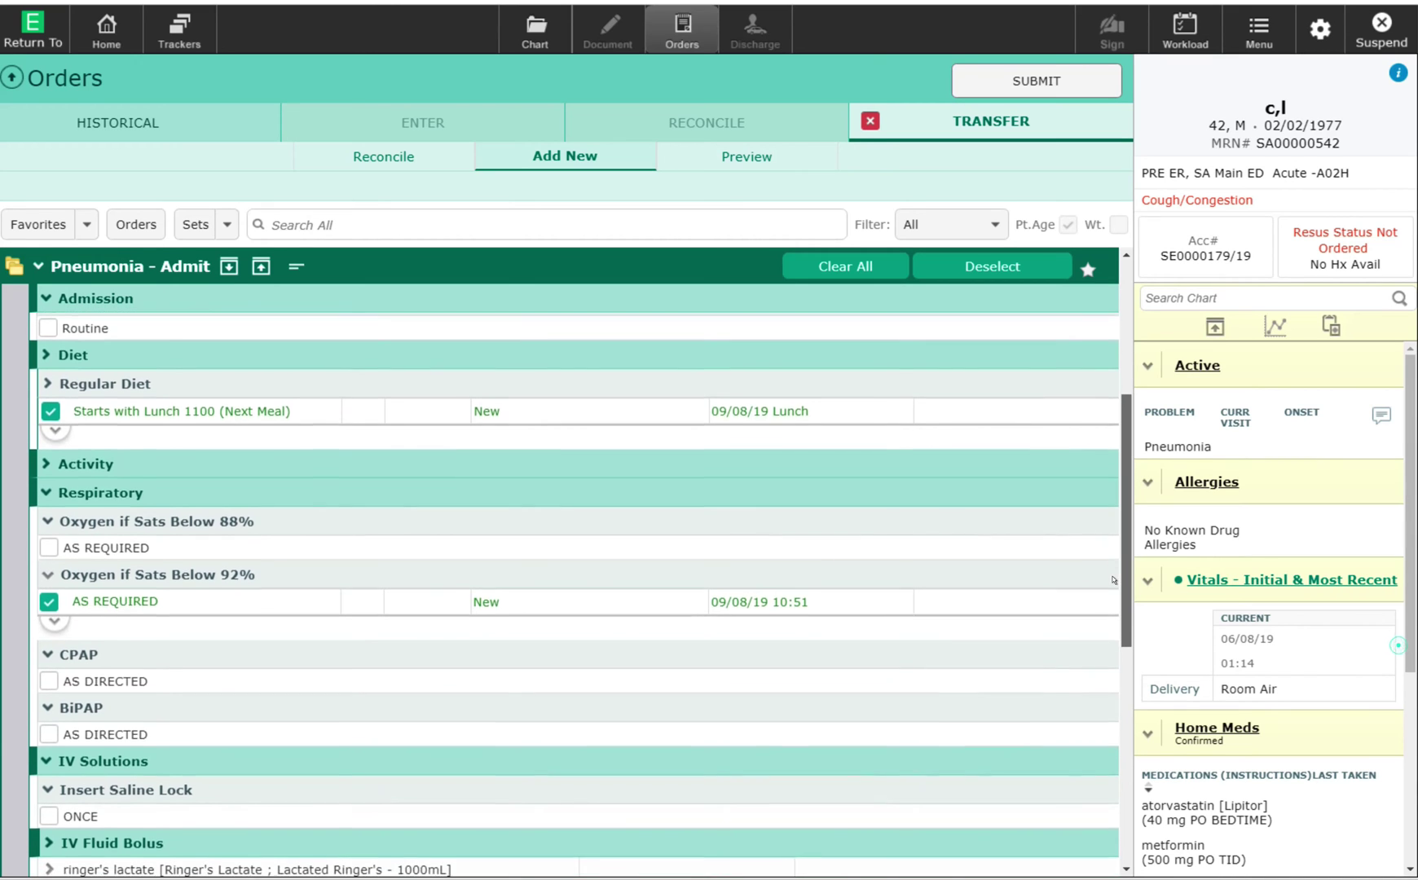
scroll(1113, 599, "down", 4)
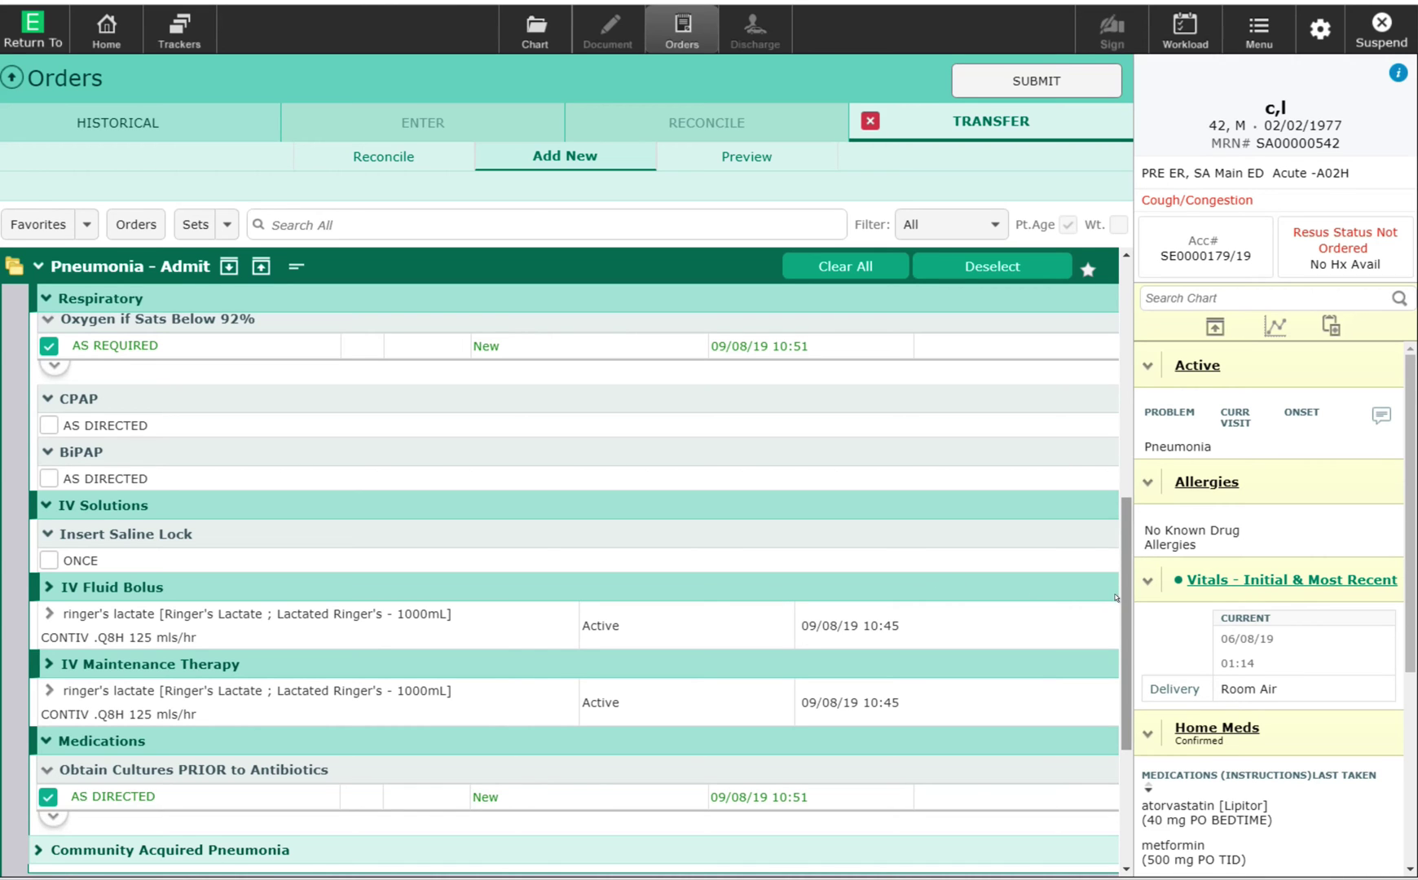
scroll(1113, 602, "down", 2)
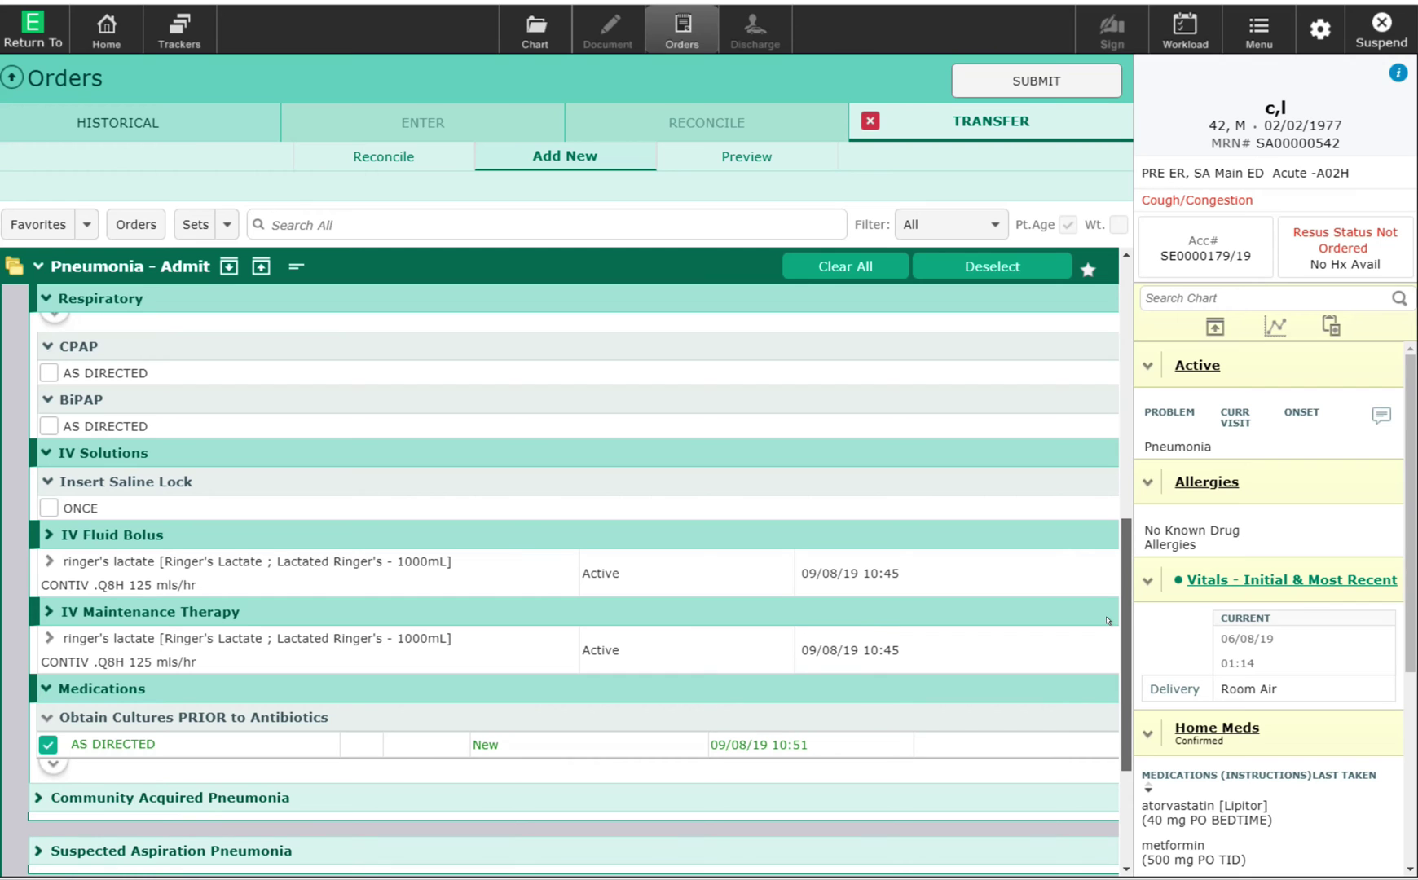
scroll(1106, 626, "down", 5)
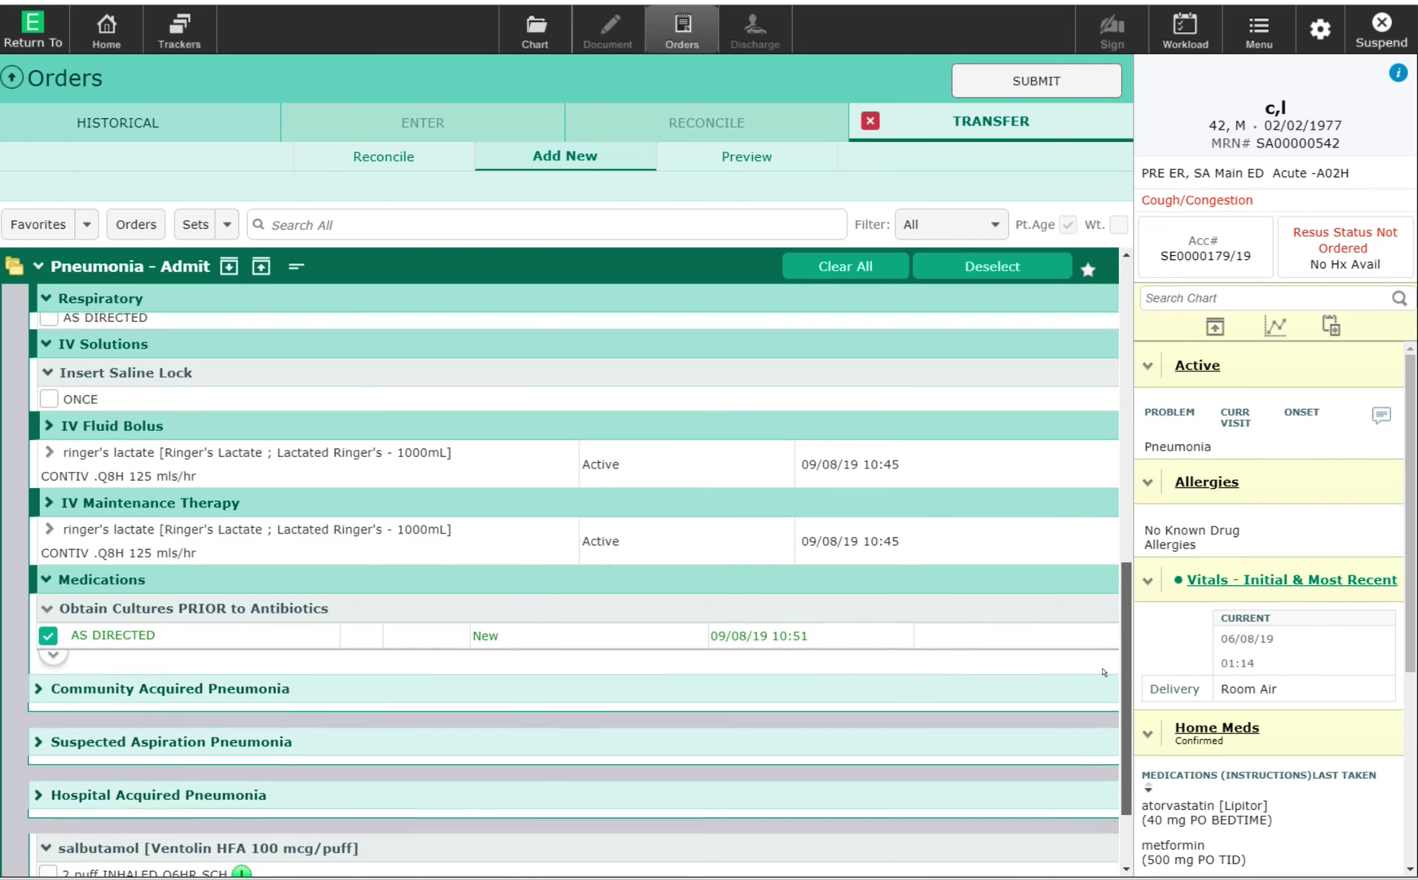
scroll(1100, 685, "down", 3)
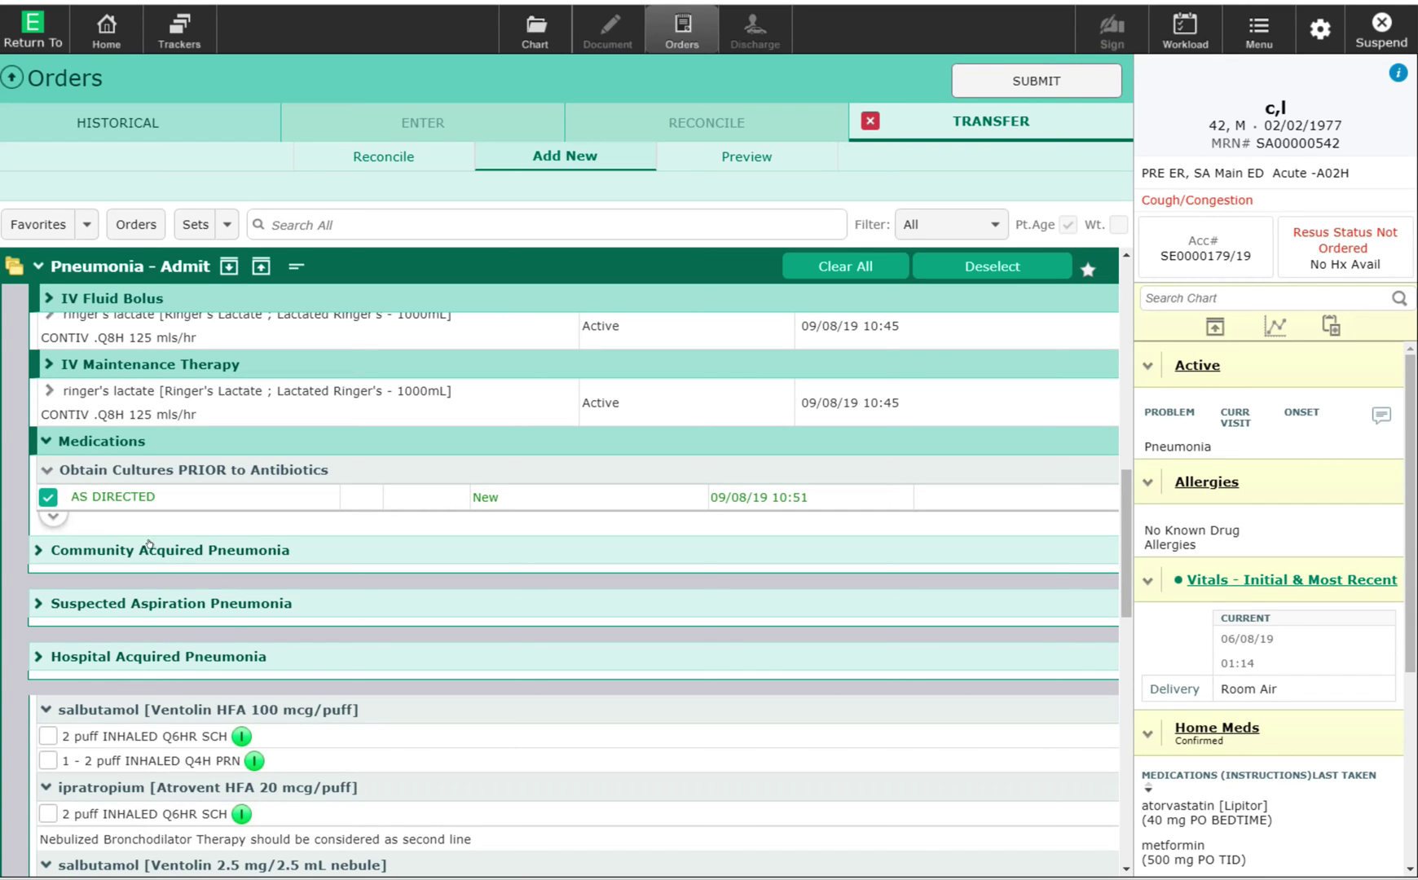
Expand Community Acquired Pneumonia and order ceftriaxone IV at 120 mls/hr daily.
left_click(135, 544)
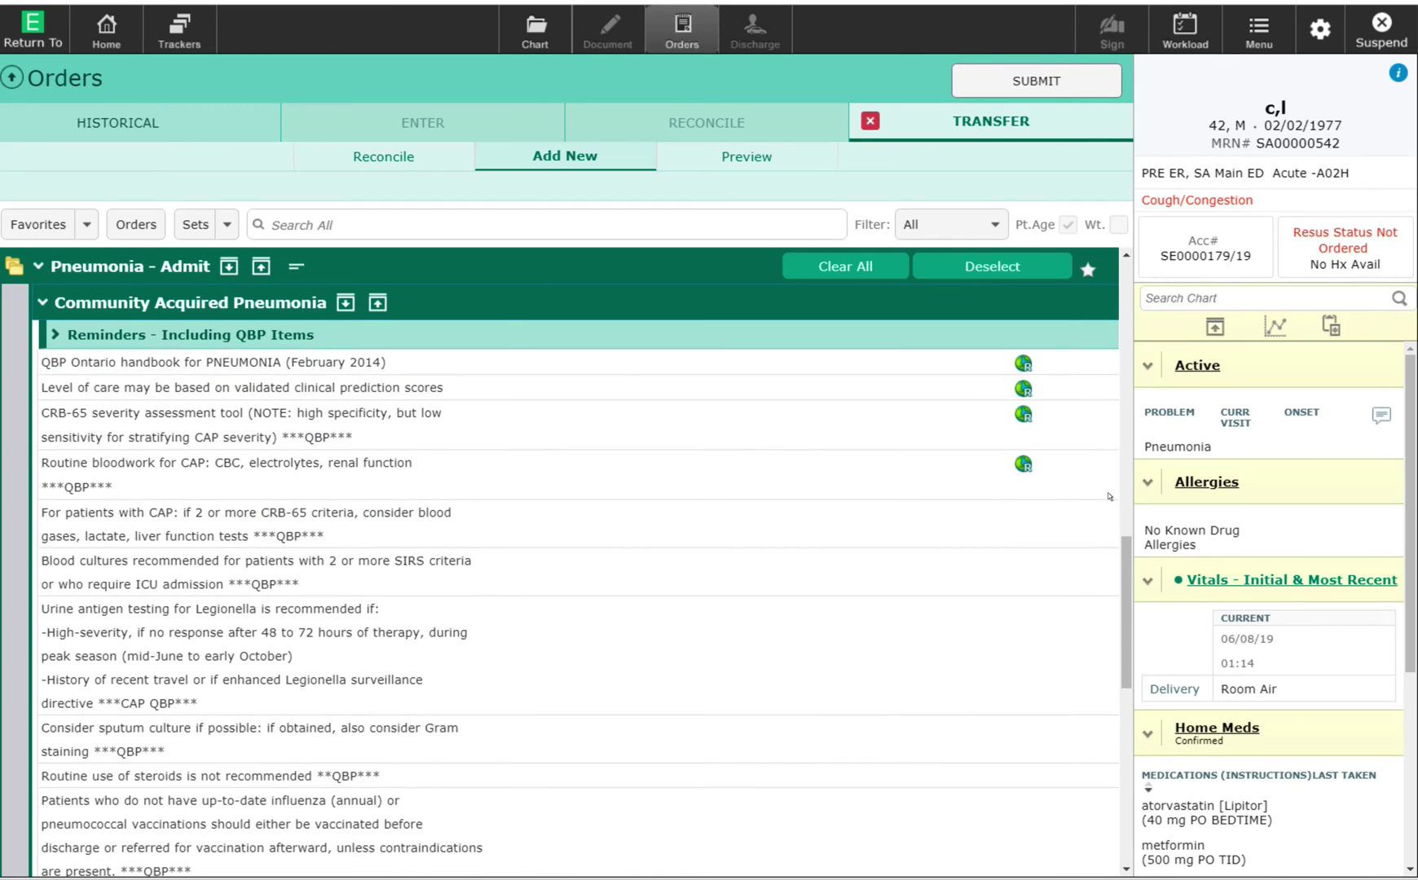
scroll(1105, 562, "down", 5)
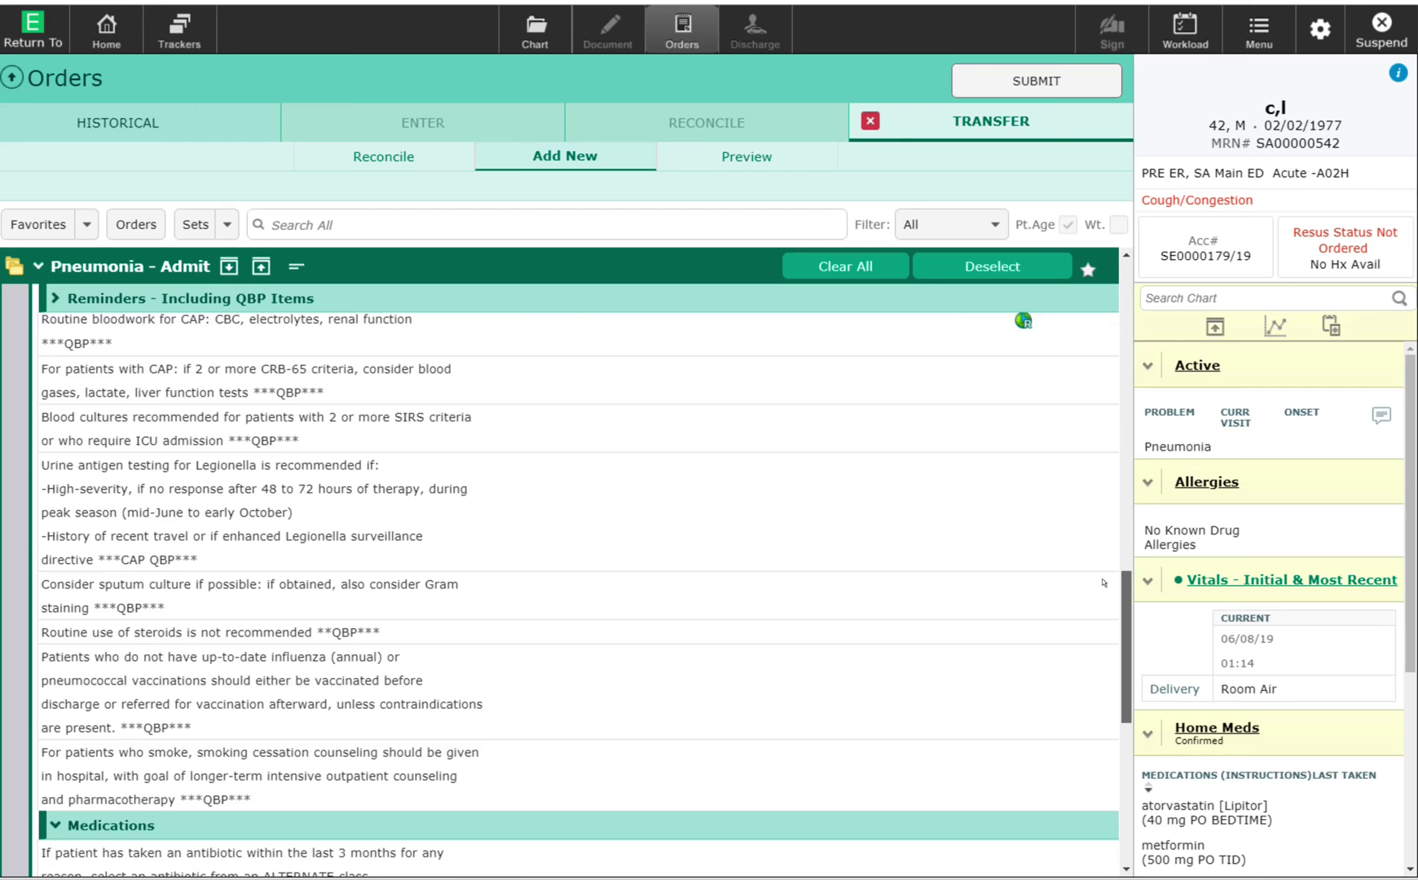
scroll(1102, 597, "down", 10)
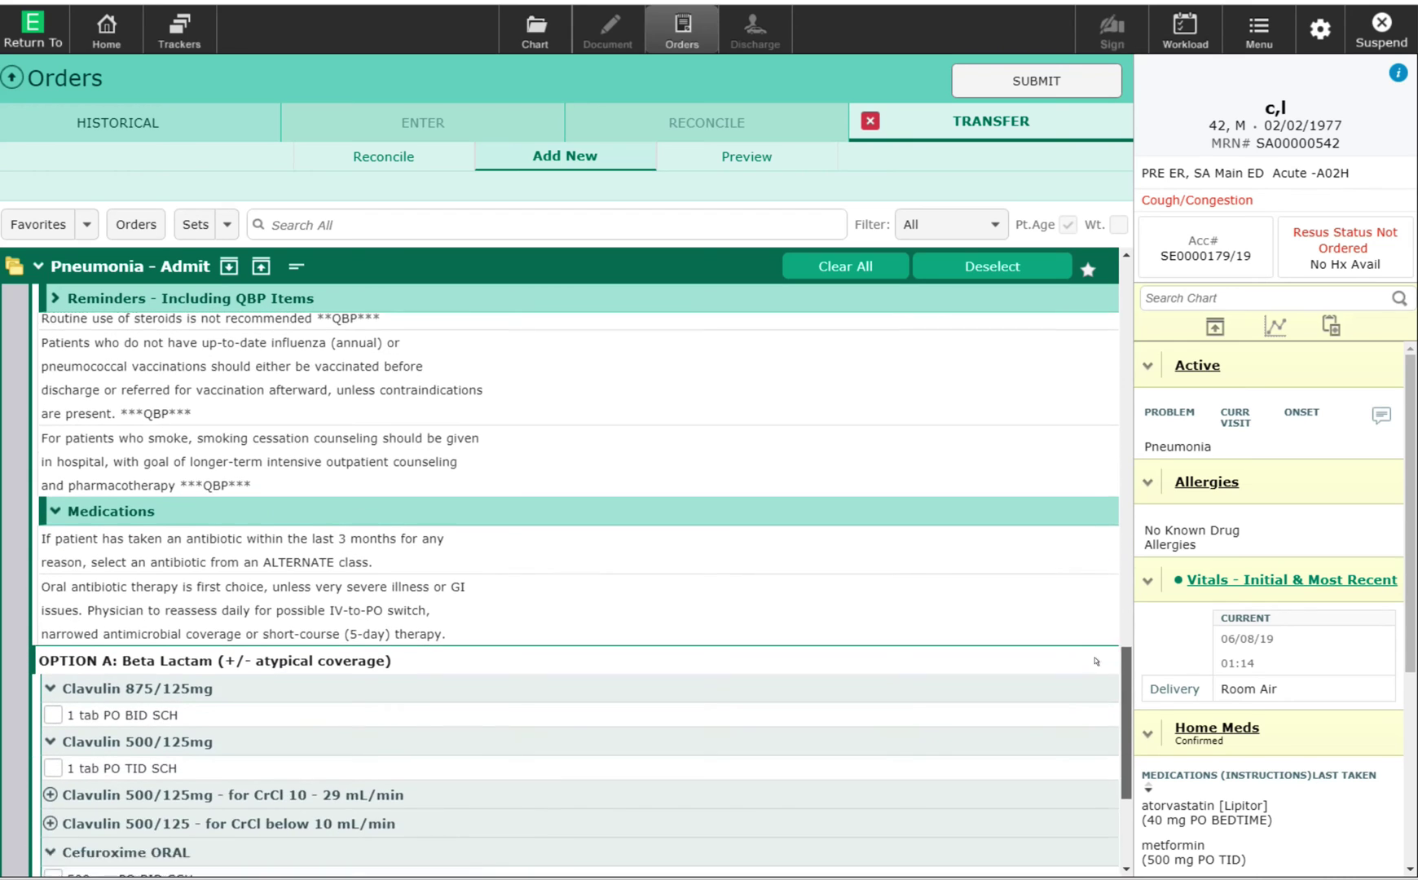
scroll(1096, 675, "down", 5)
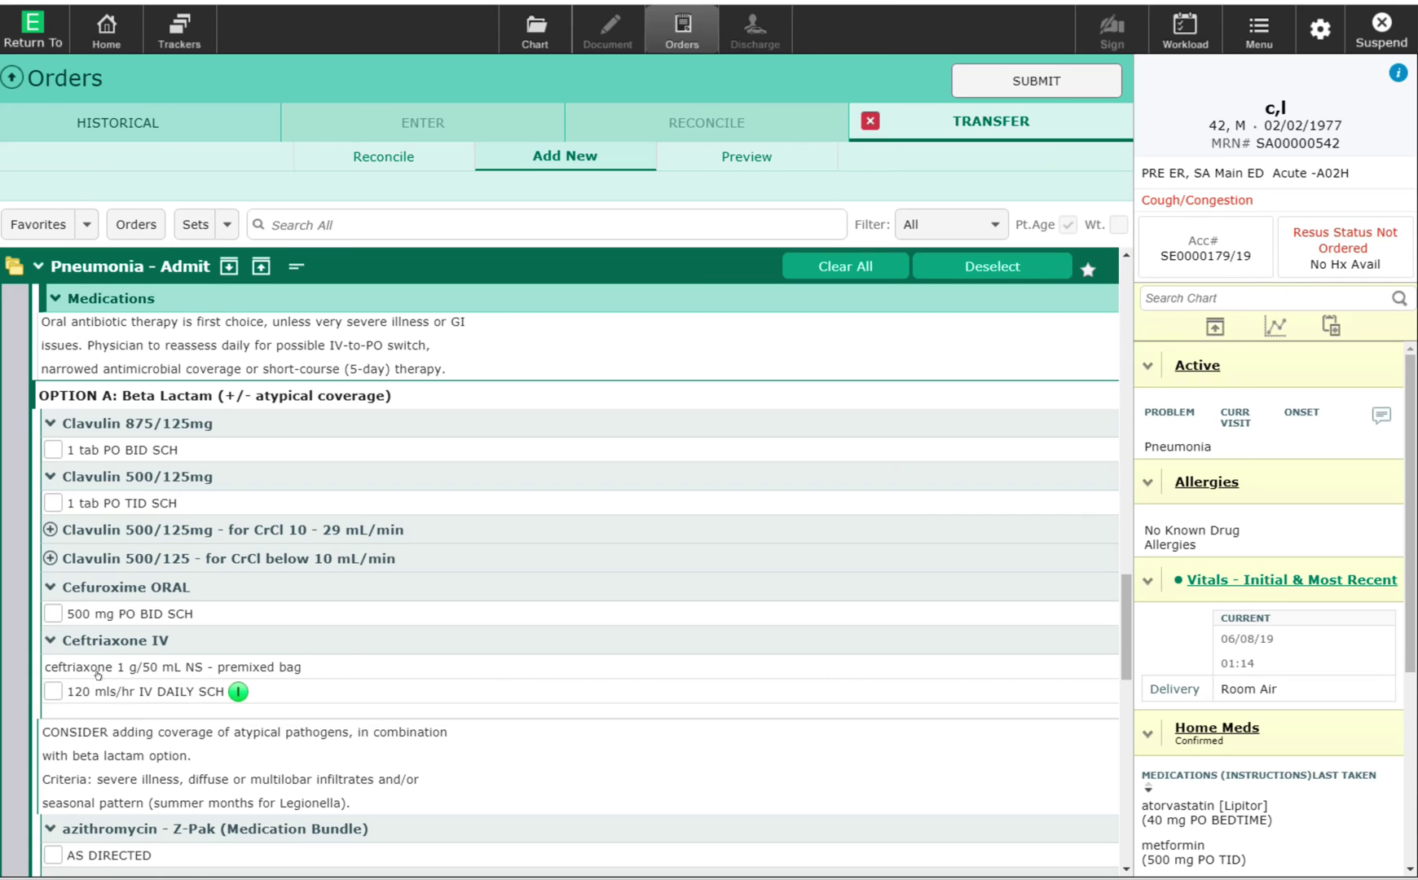
left_click(53, 691)
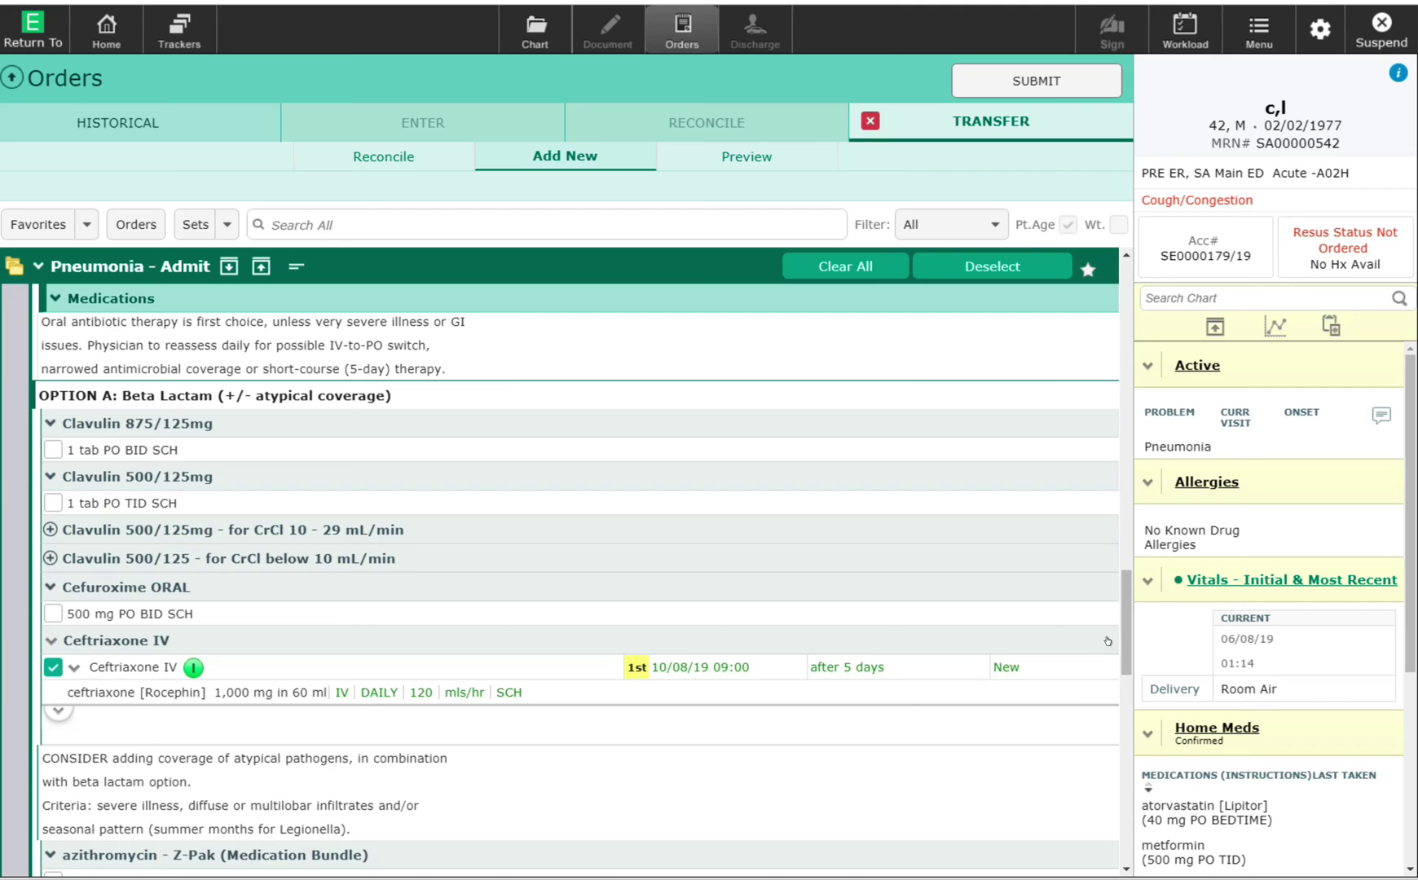
Add salbutamol HFA 100 mcg/puff, 2 puffs inhaled every 6 hours scheduled.
scroll(1108, 681, "down", 3)
scroll(1109, 680, "down", 2)
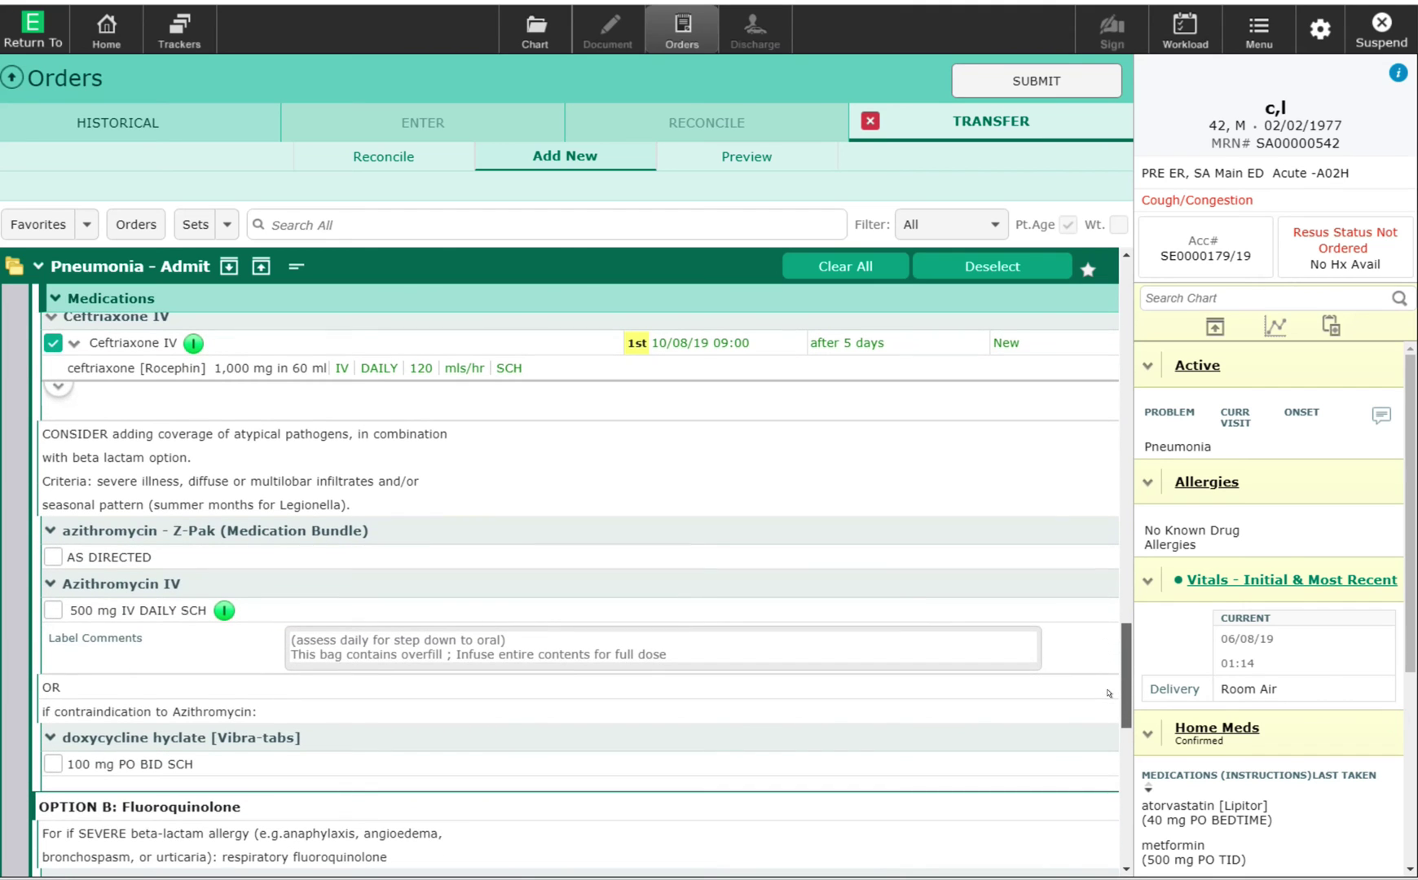
scroll(1108, 694, "down", 2)
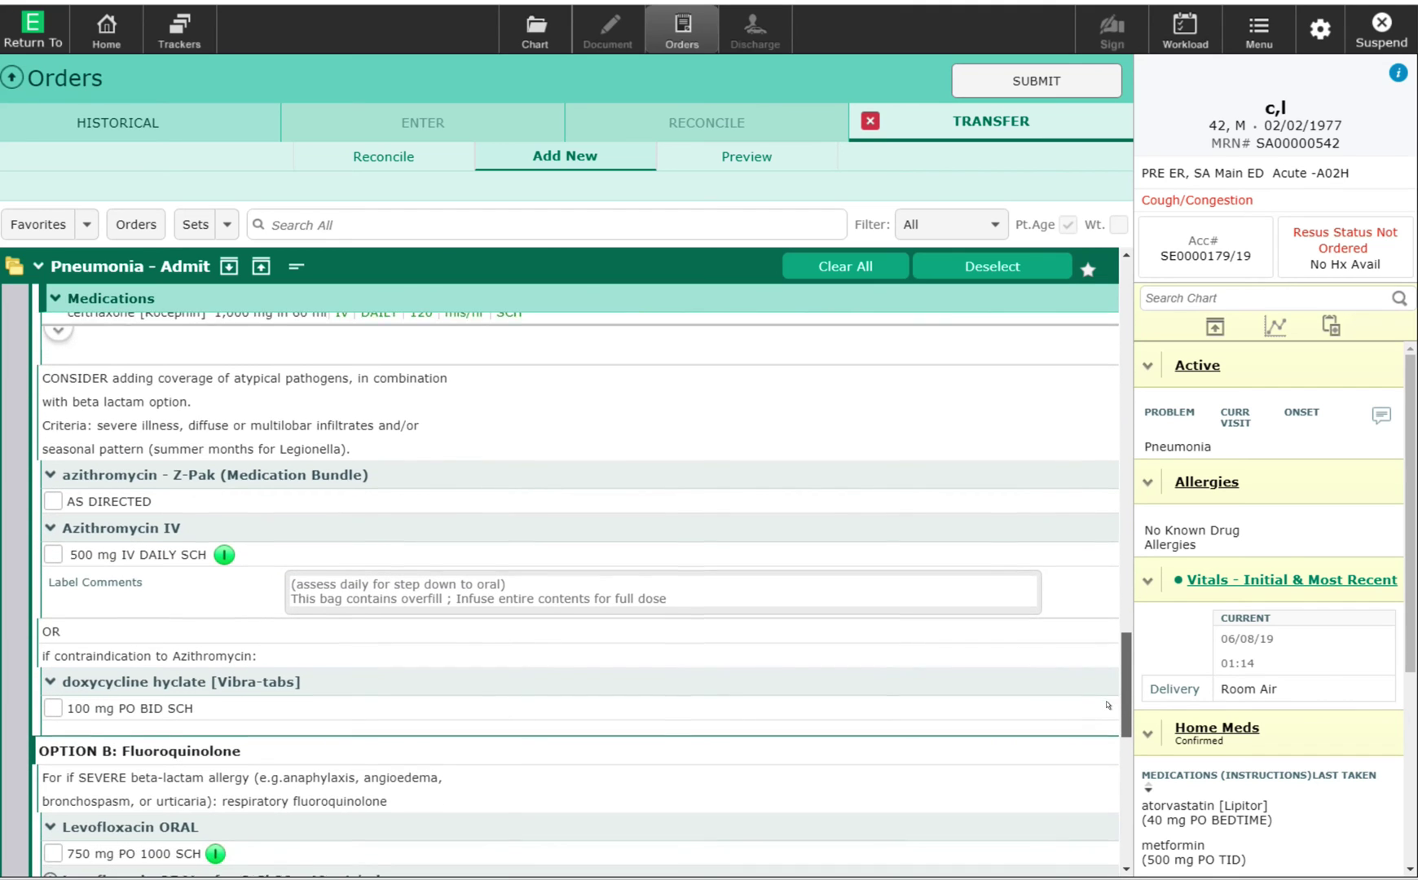
scroll(1105, 731, "down", 7)
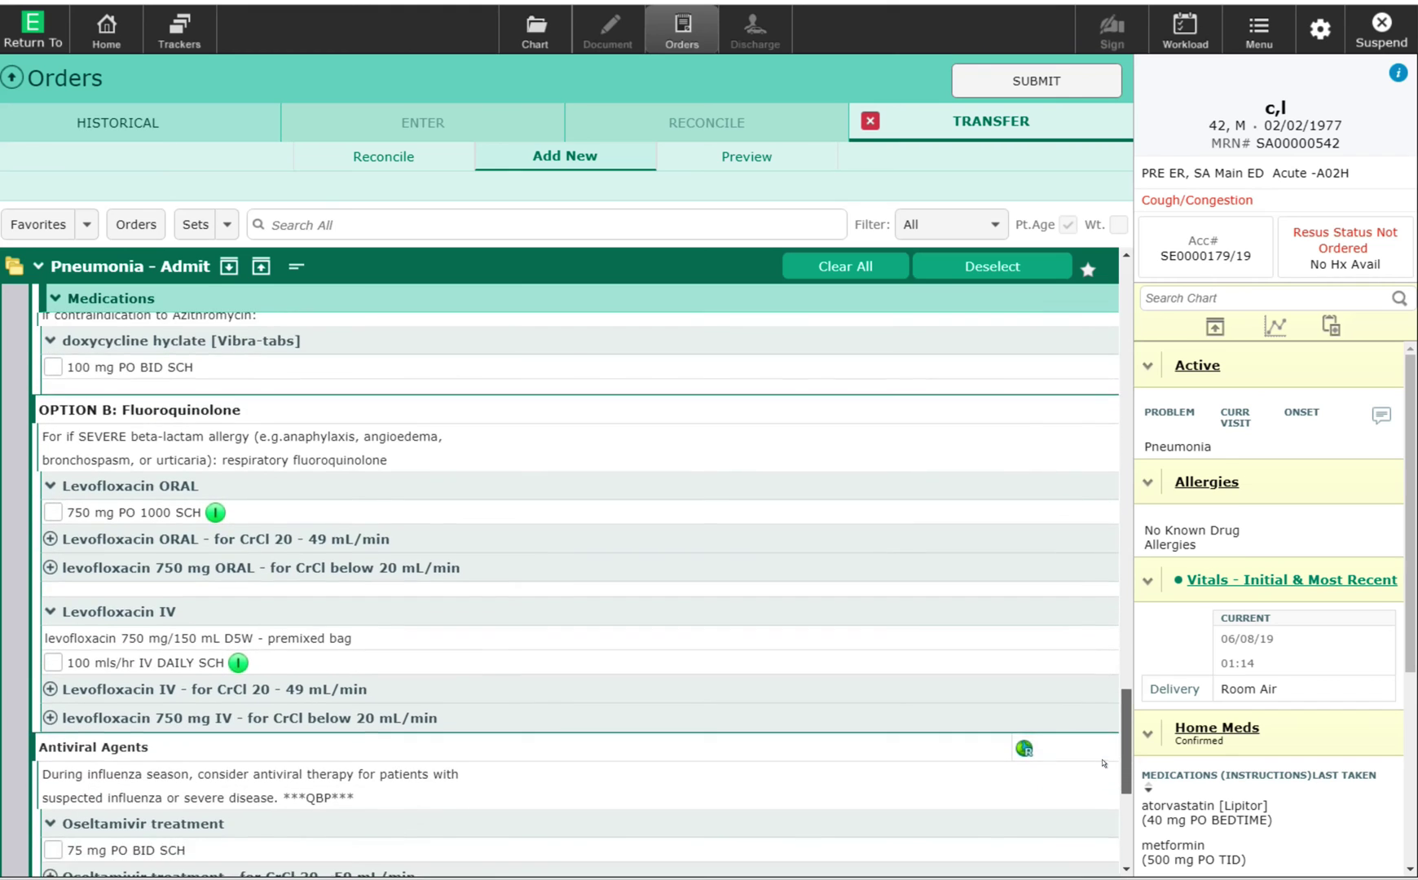
scroll(1103, 788, "down", 5)
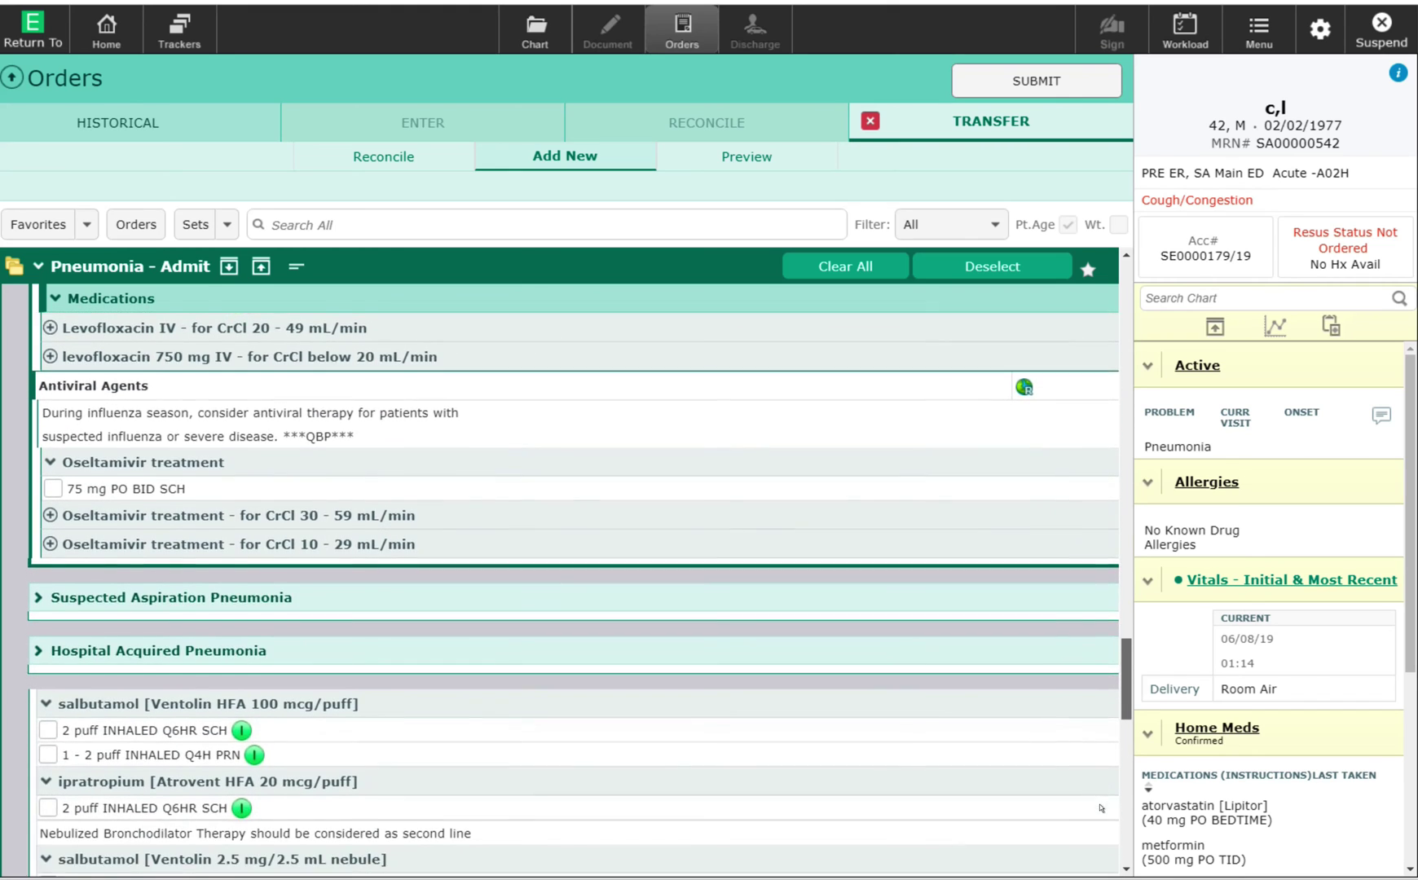
scroll(1100, 825, "down", 1)
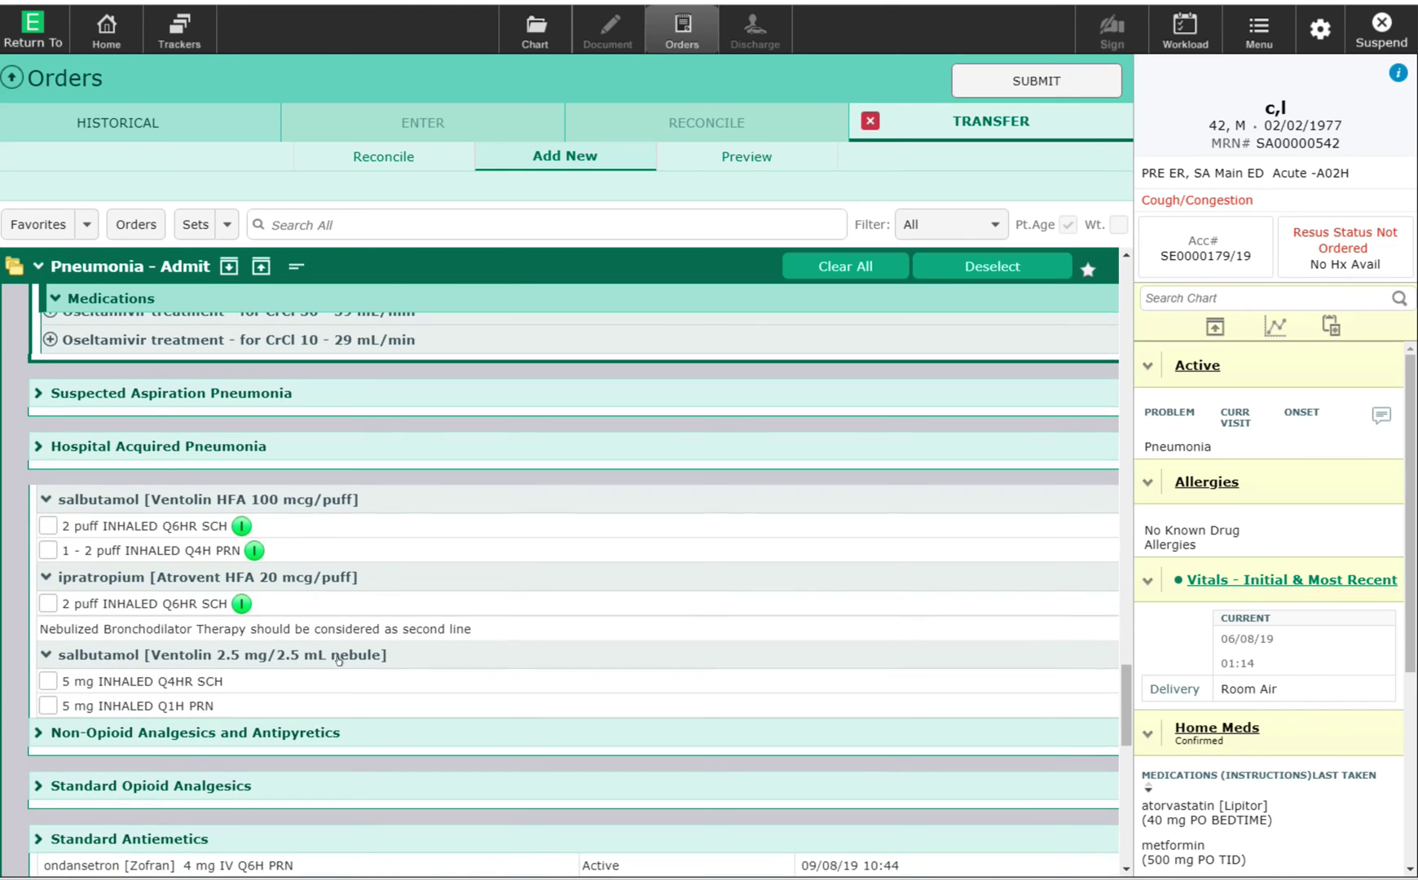
left_click(48, 526)
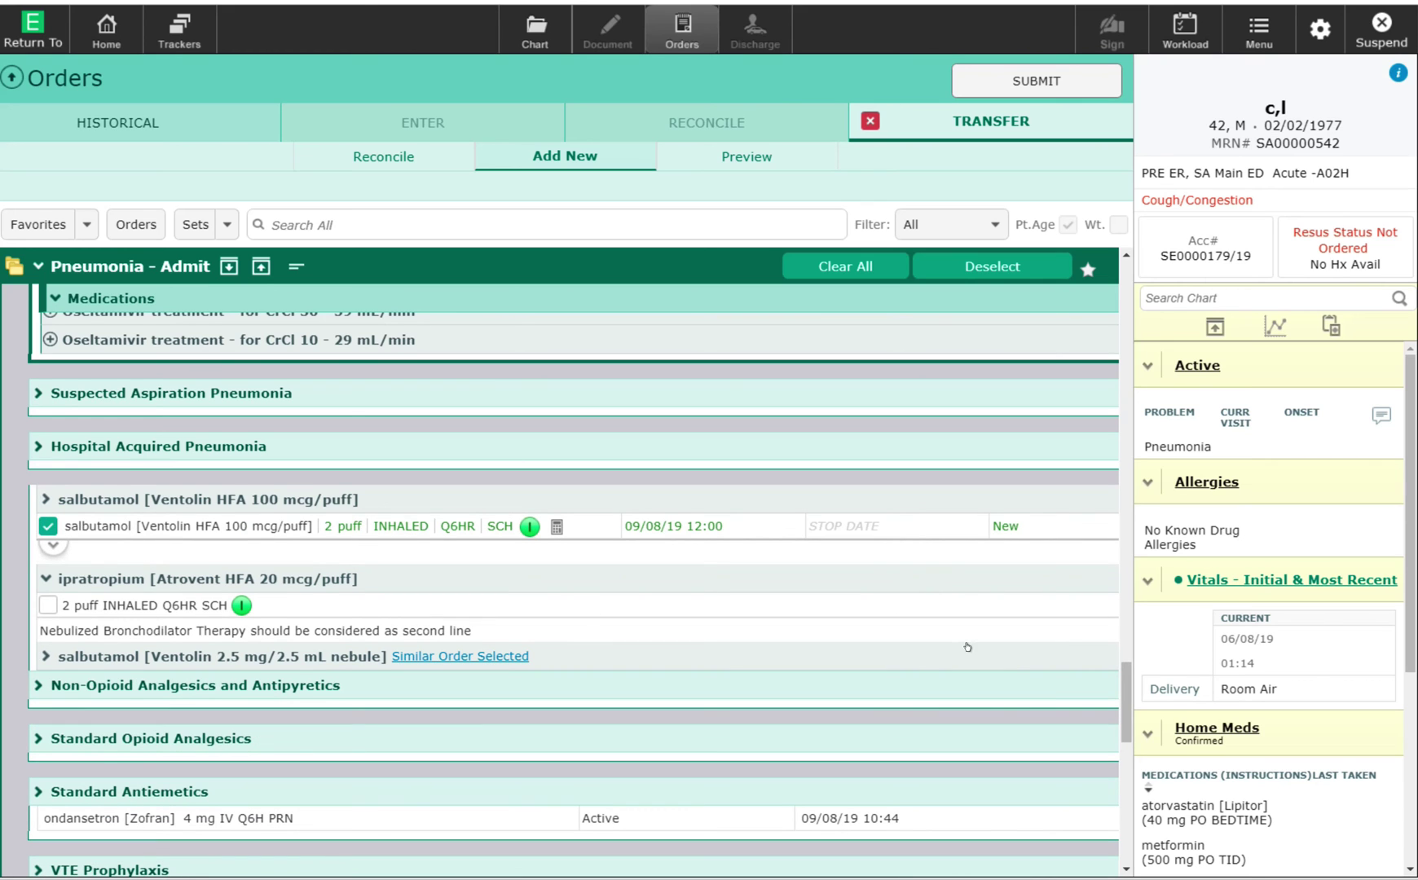
scroll(1110, 709, "down", 4)
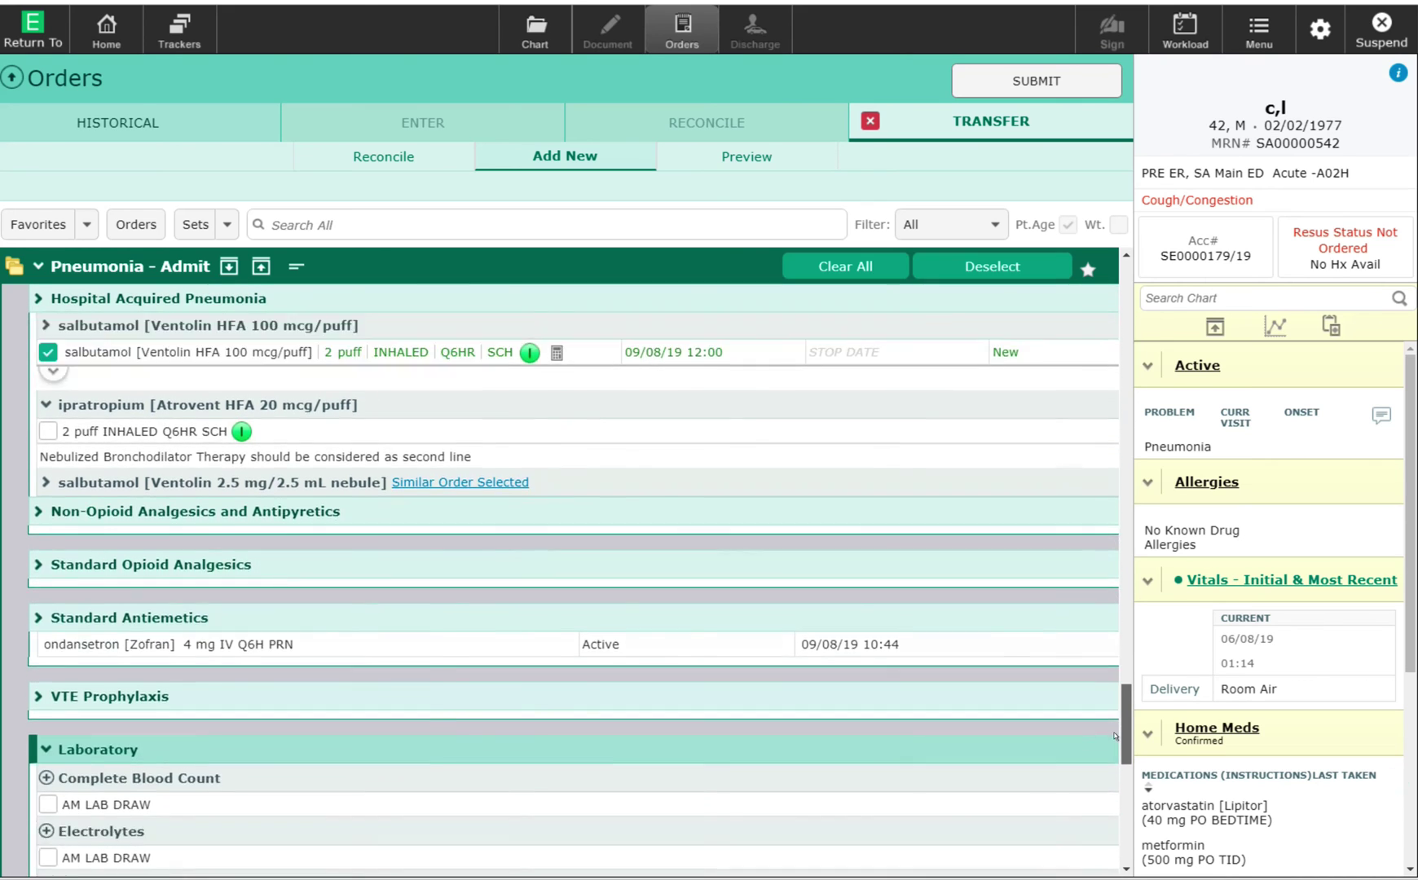
scroll(1114, 748, "down", 1)
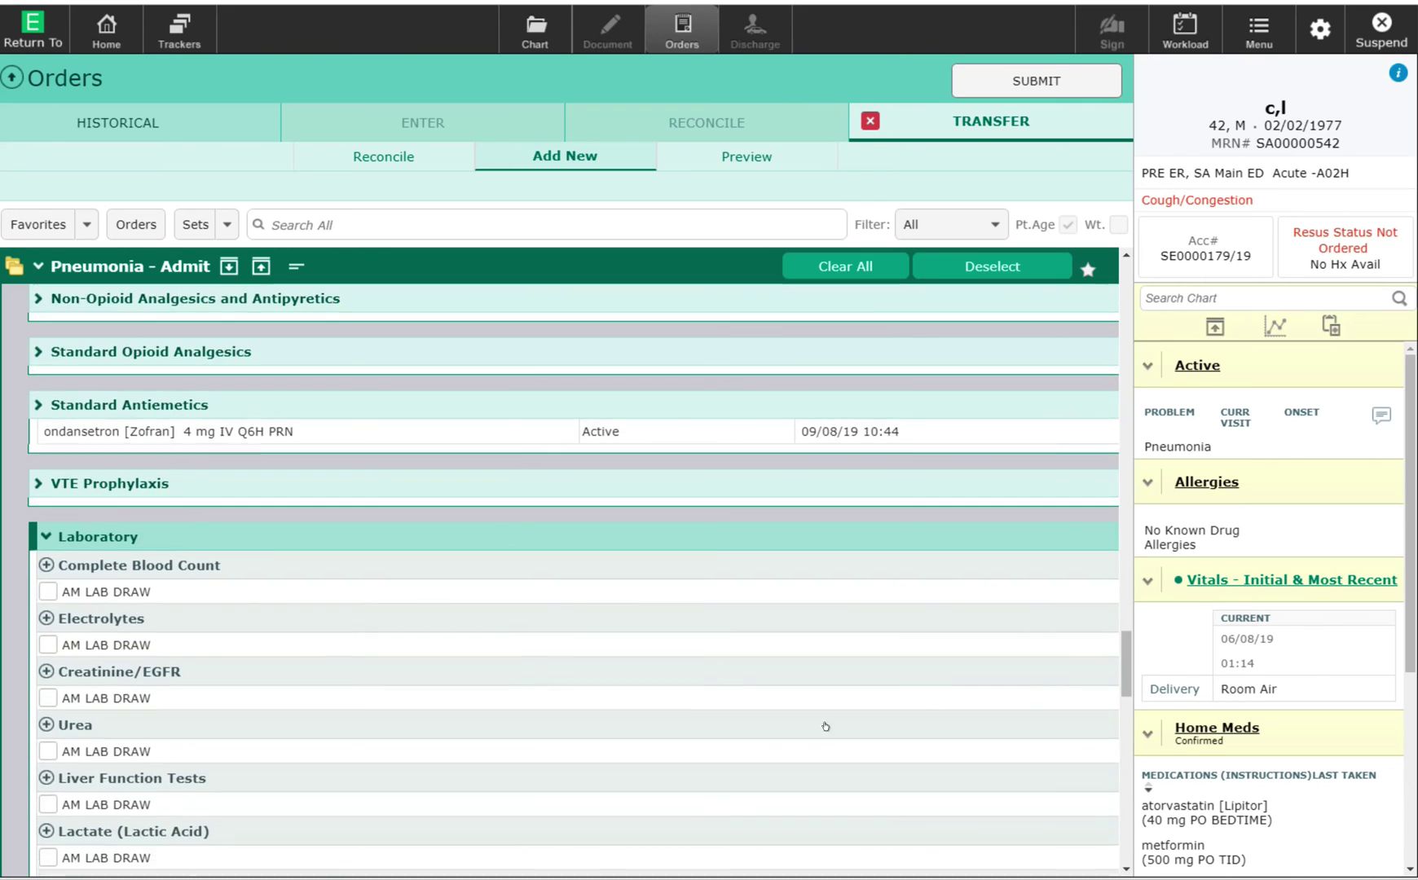
Expand VTE Prophylaxis and order that VTE prophylaxis is not required.
left_click(114, 481)
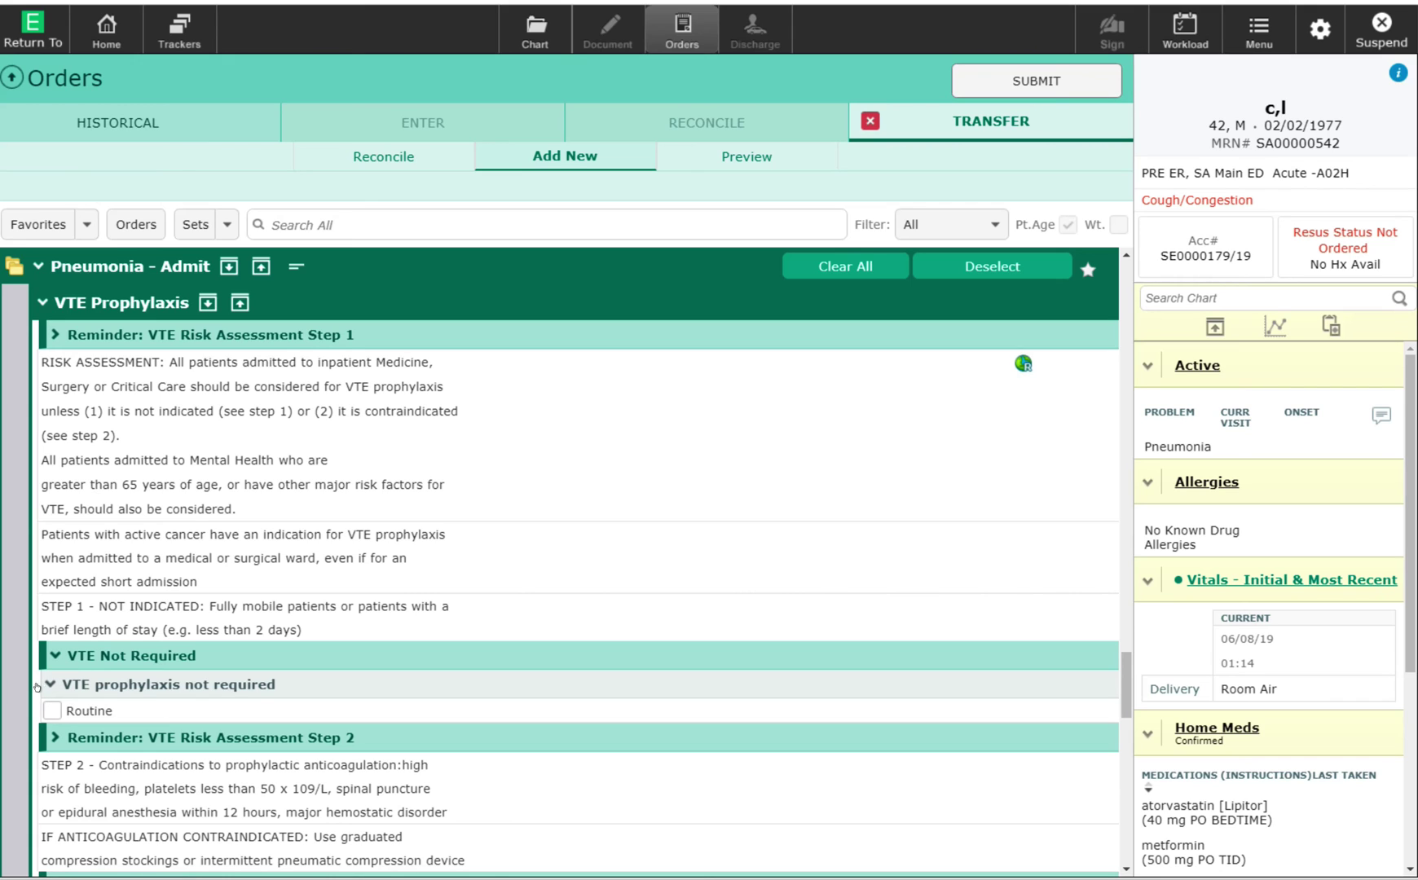
left_click(52, 710)
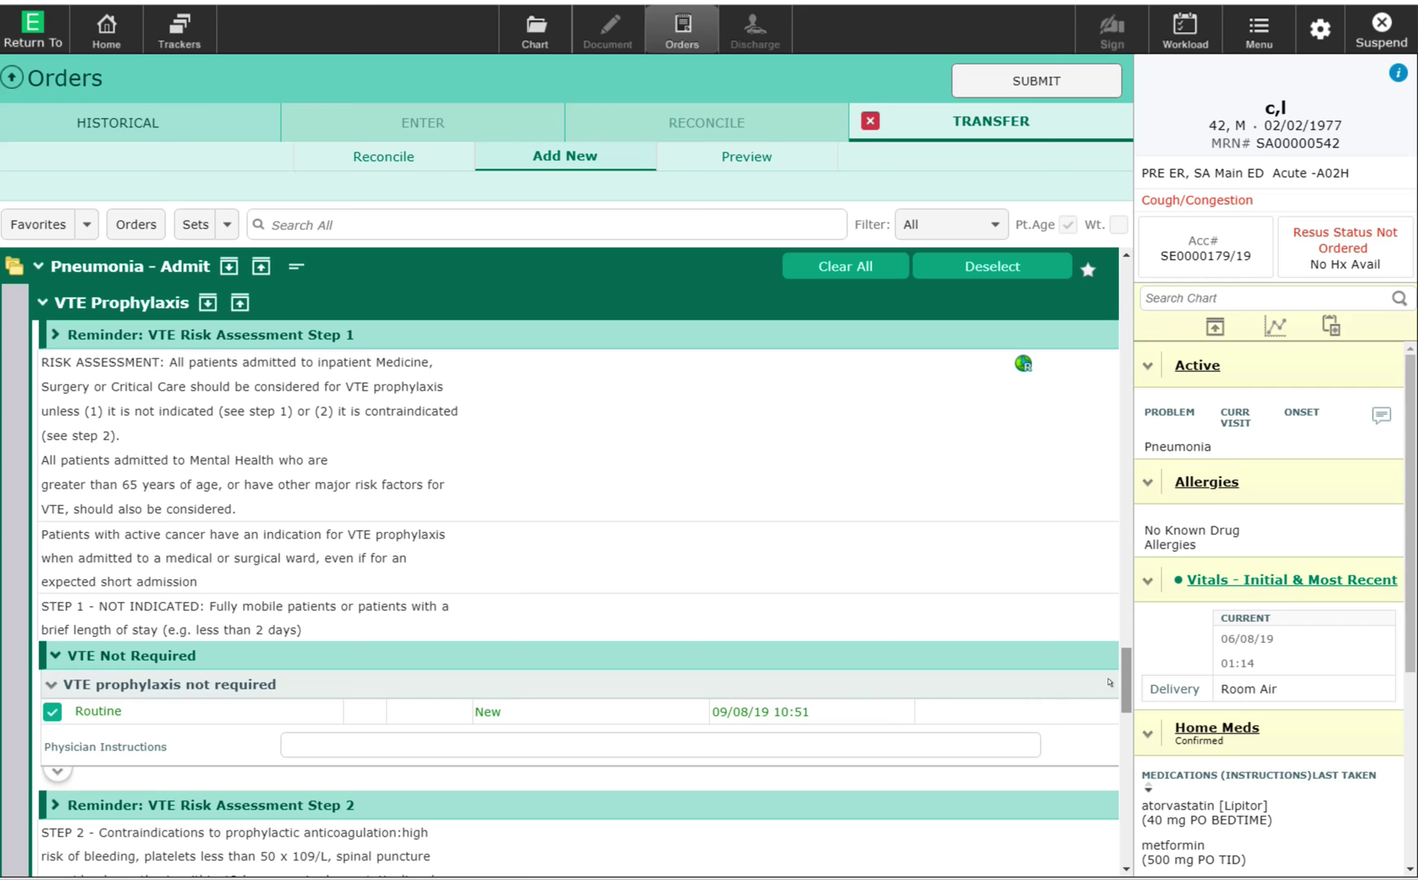
scroll(1108, 696, "down", 10)
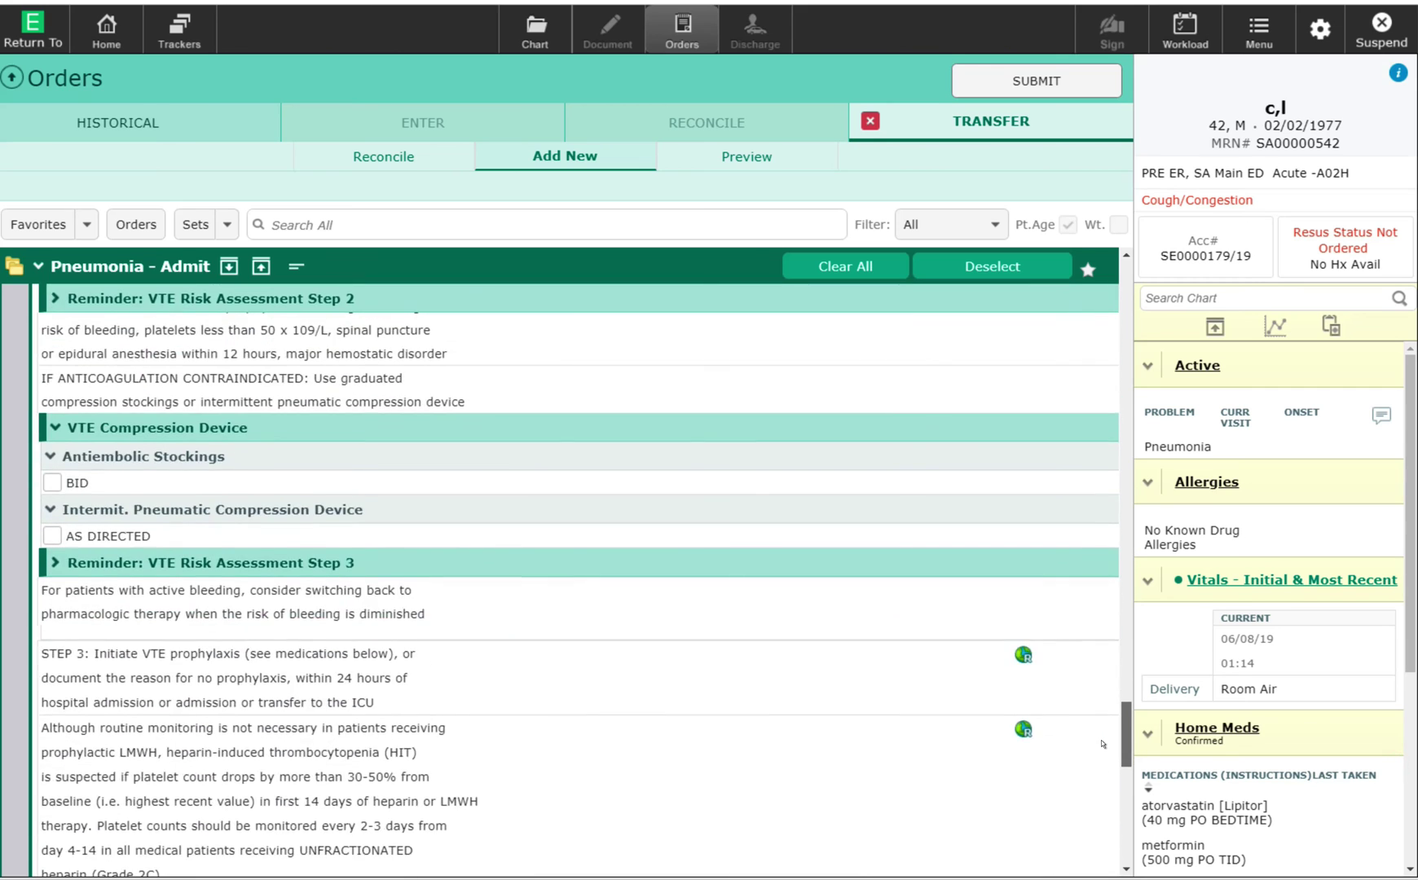
scroll(1101, 759, "down", 10)
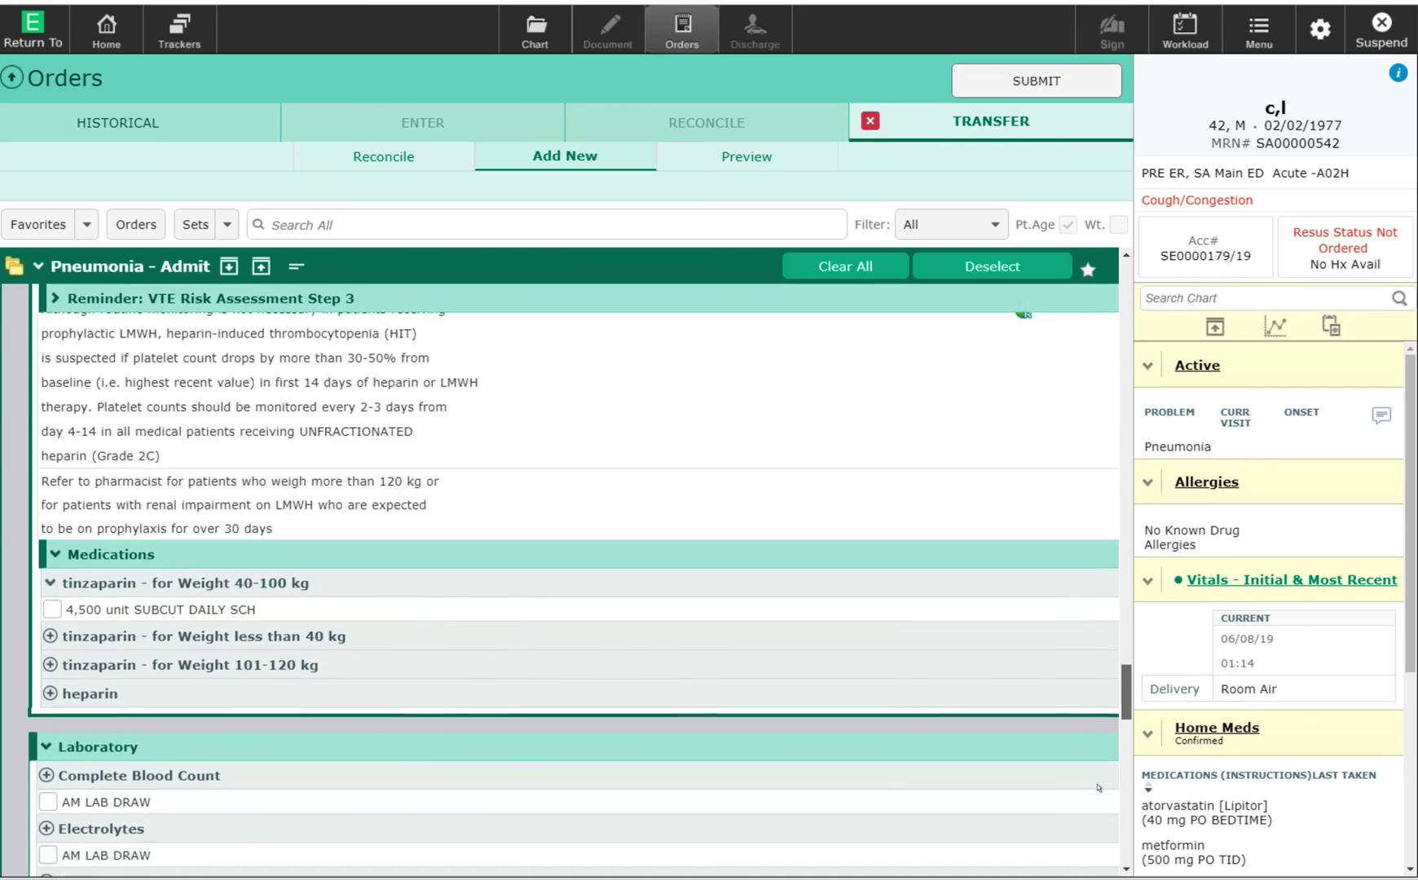
scroll(1098, 796, "down", 5)
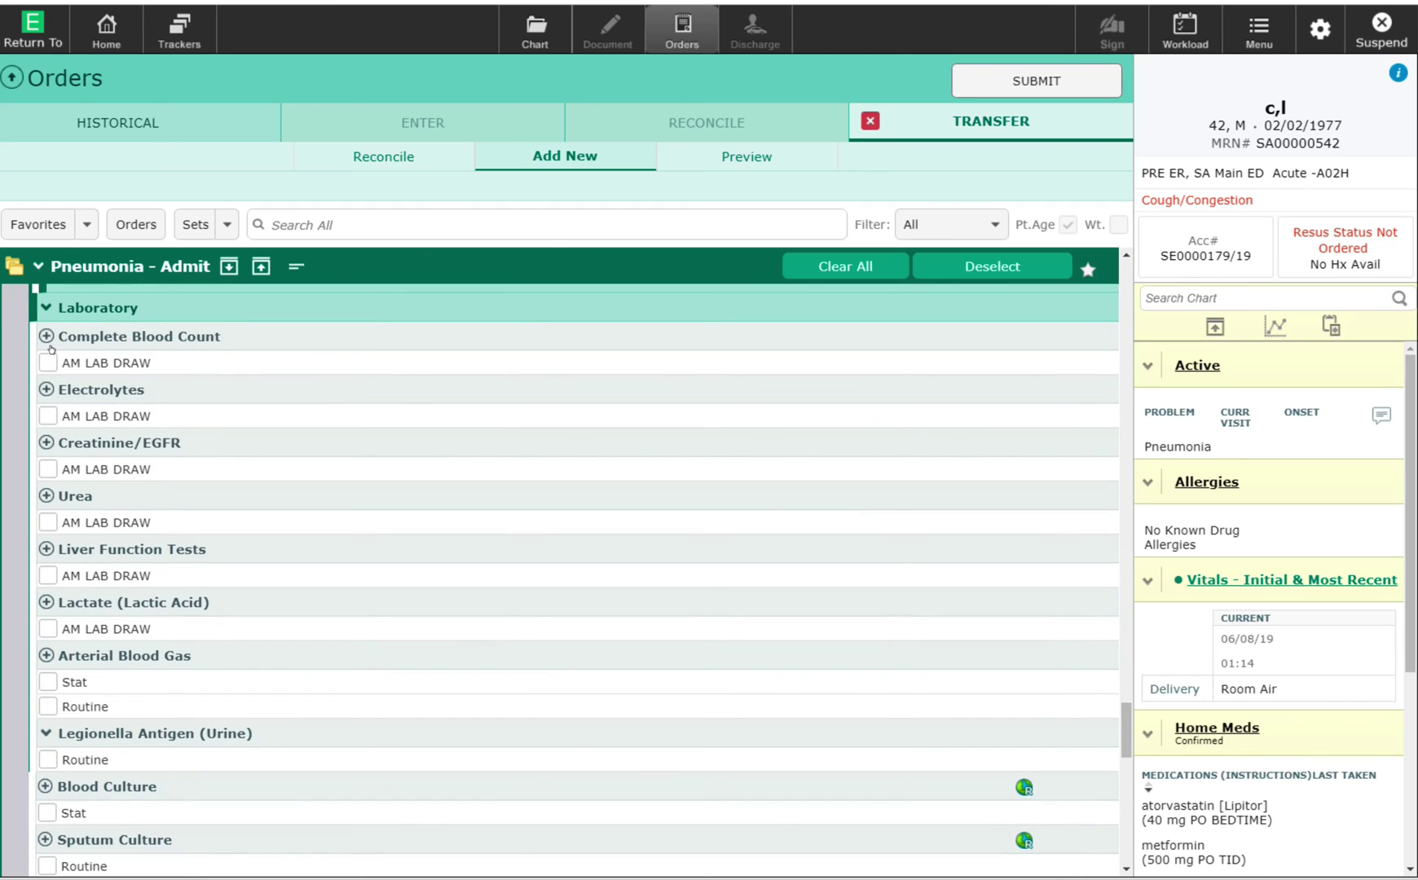
Order AM draws for CBC, electrolytes, creatinine/eGFR and urea starting 10/08/19 06:00.
left_click(47, 363)
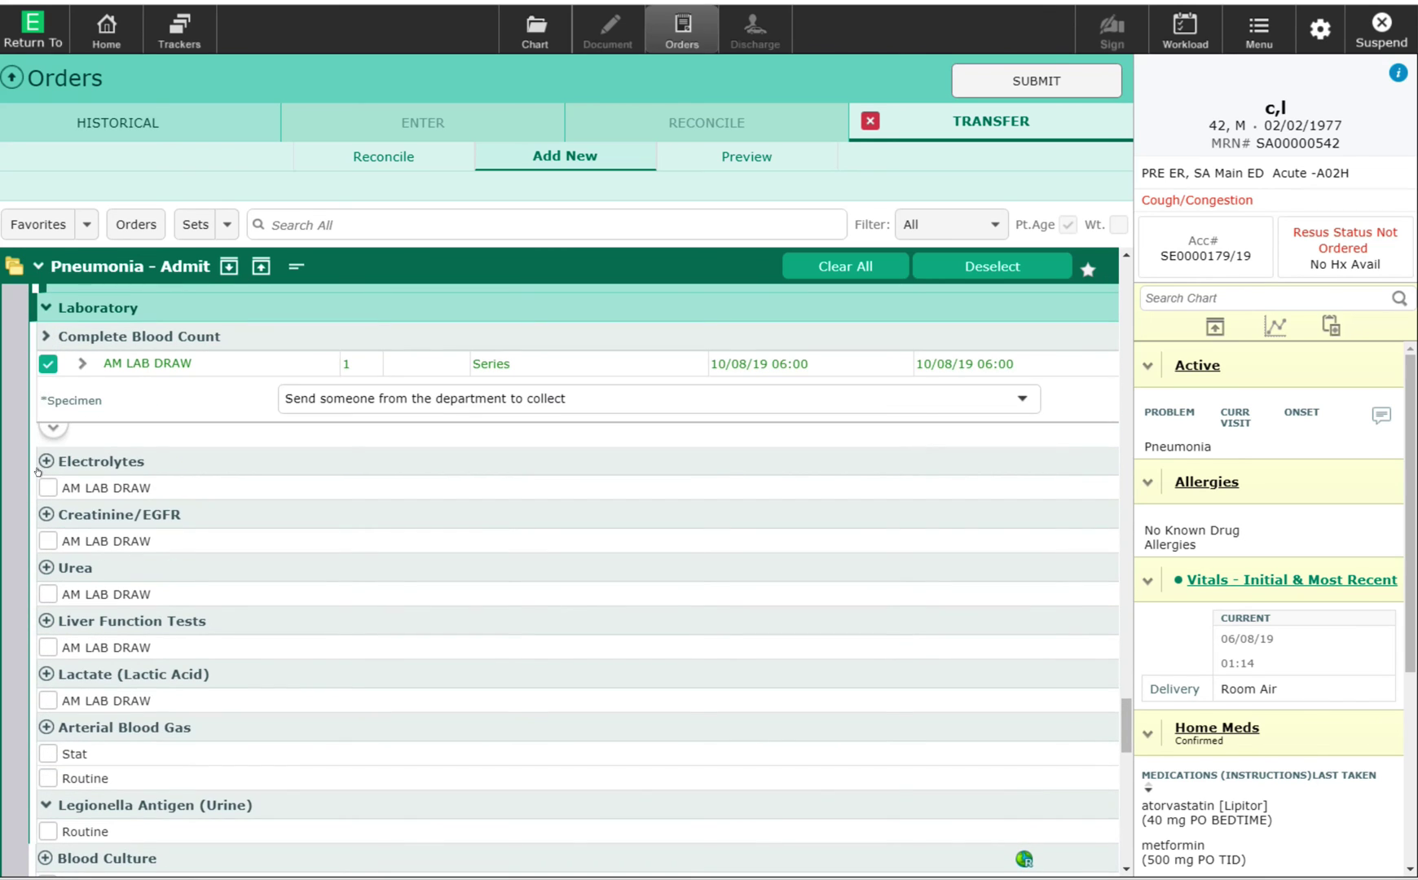
left_click(47, 487)
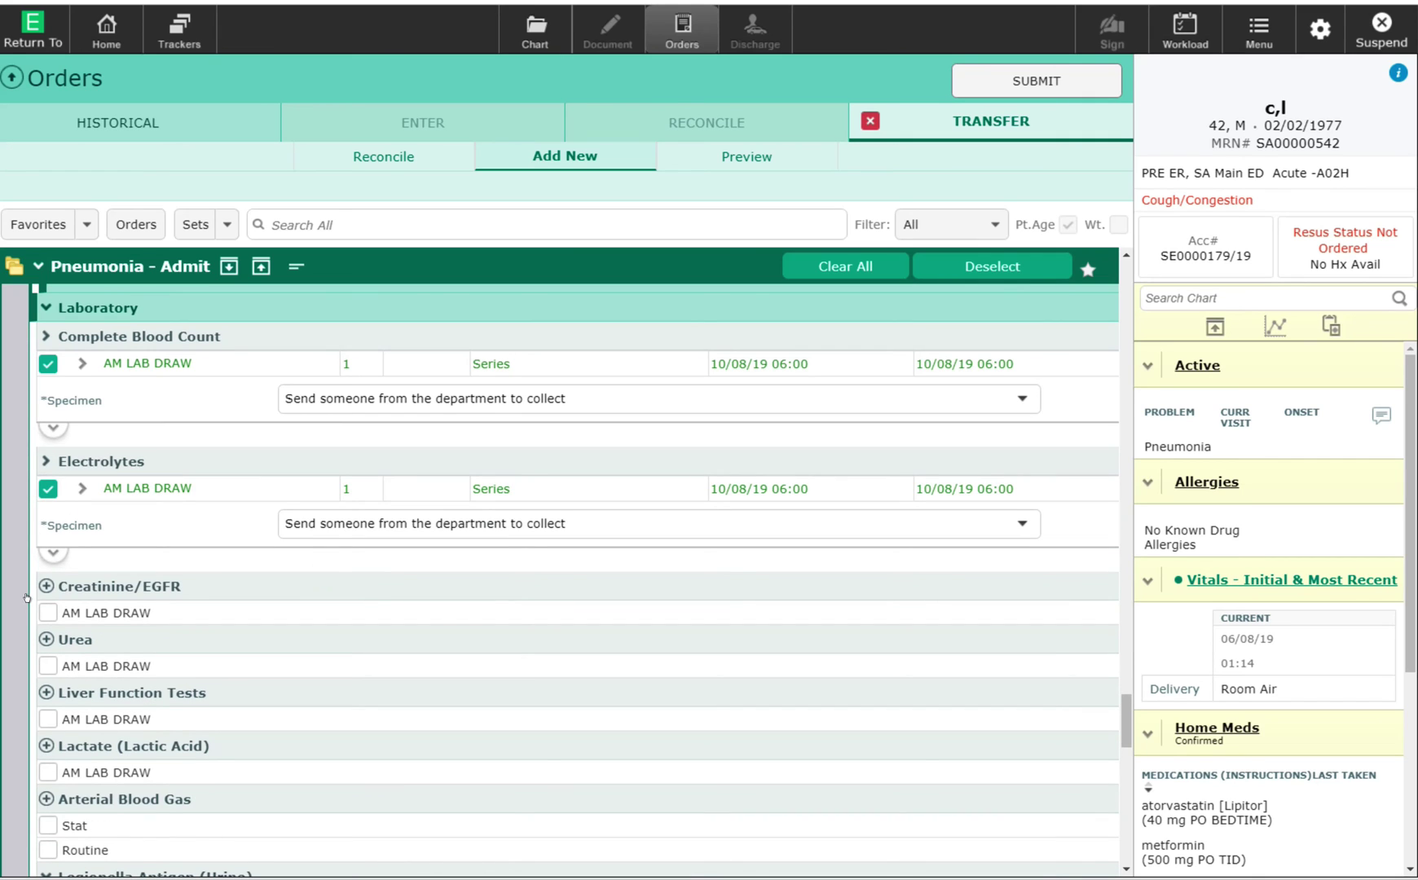
left_click(48, 612)
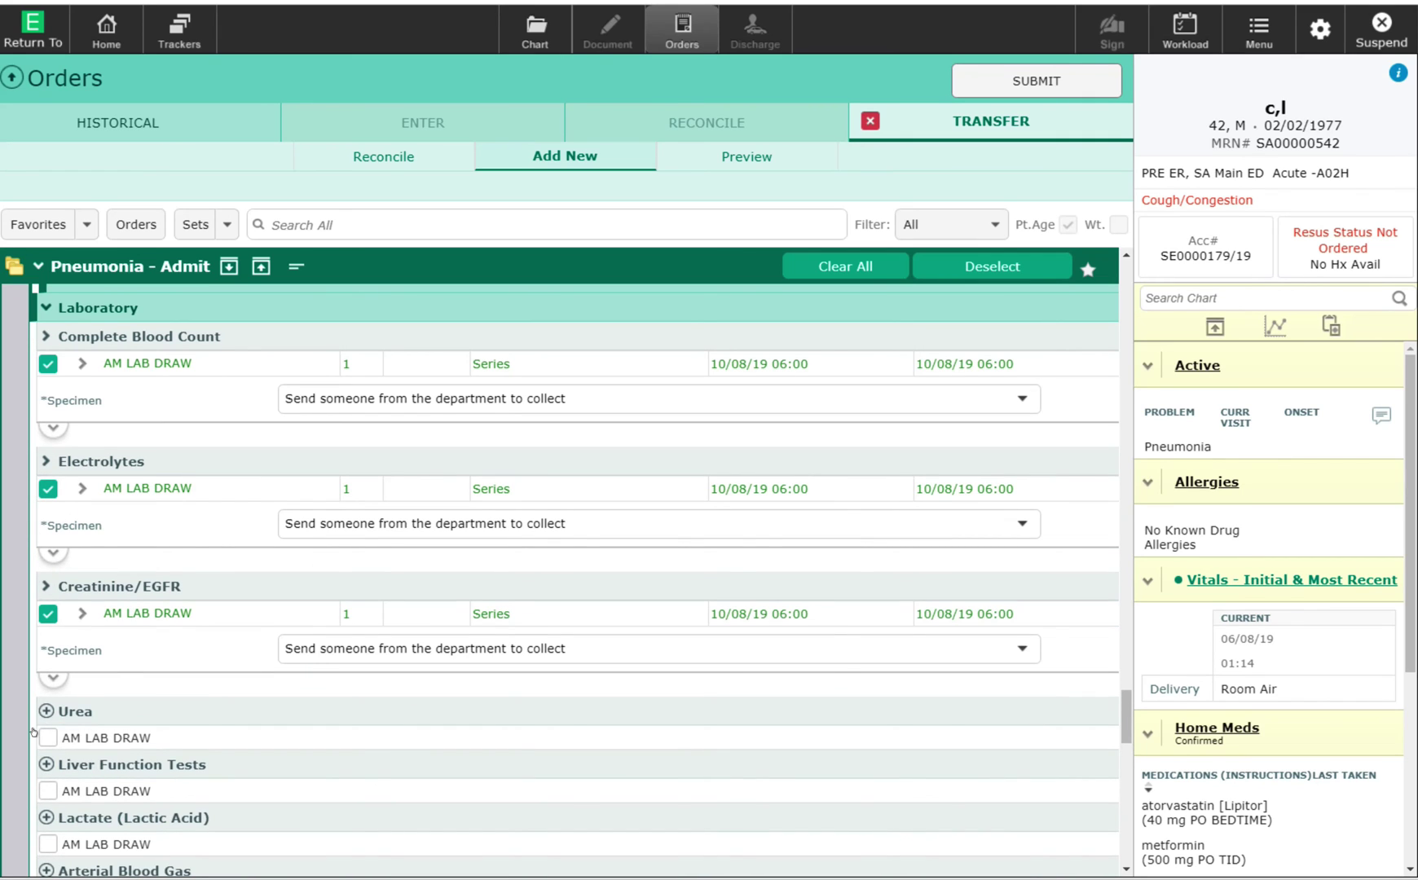
left_click(47, 737)
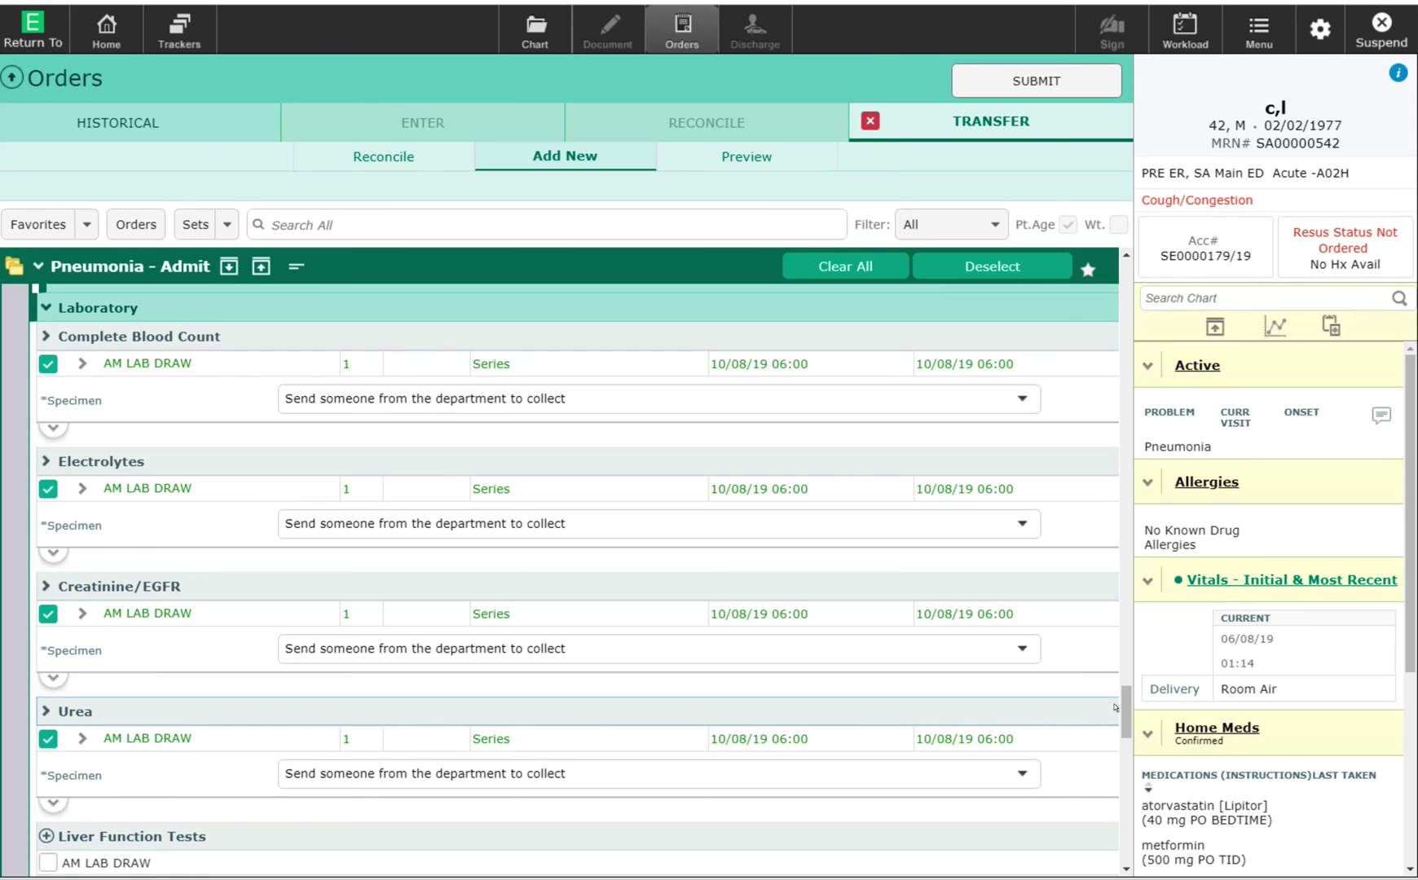
scroll(1113, 717, "down", 5)
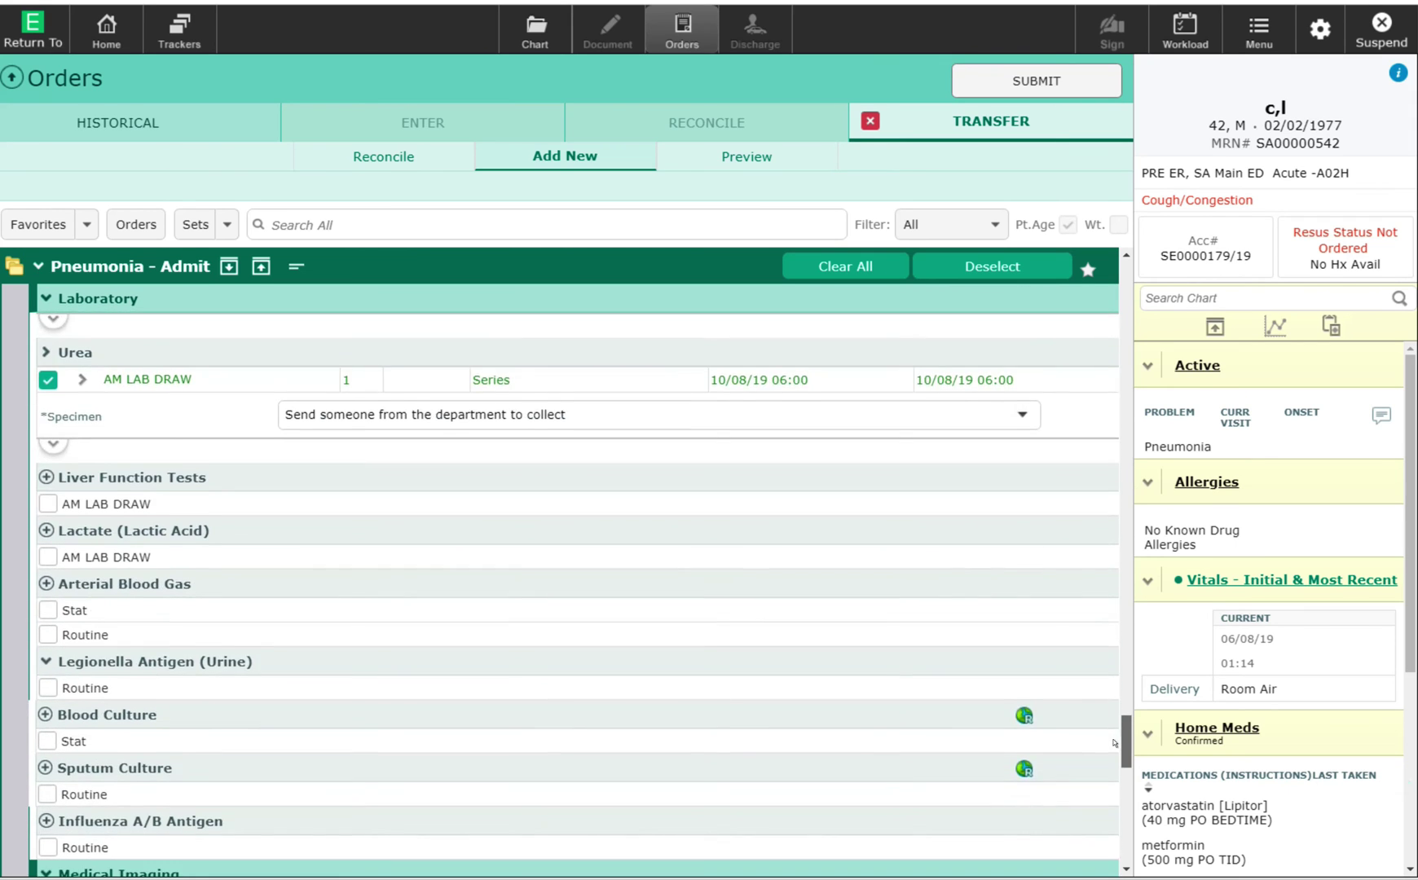
scroll(1113, 743, "down", 3)
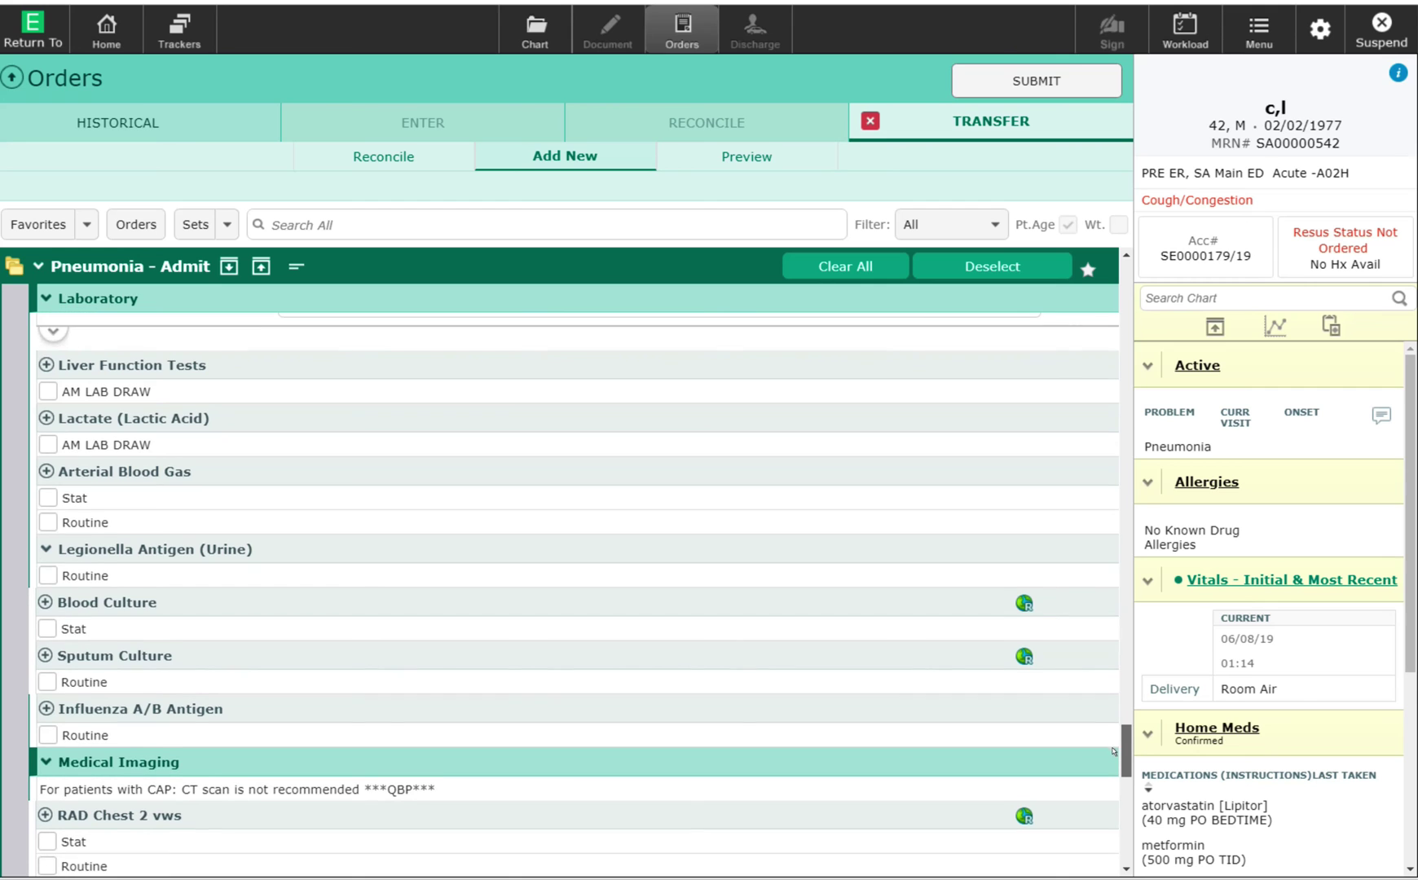
scroll(1114, 751, "down", 9)
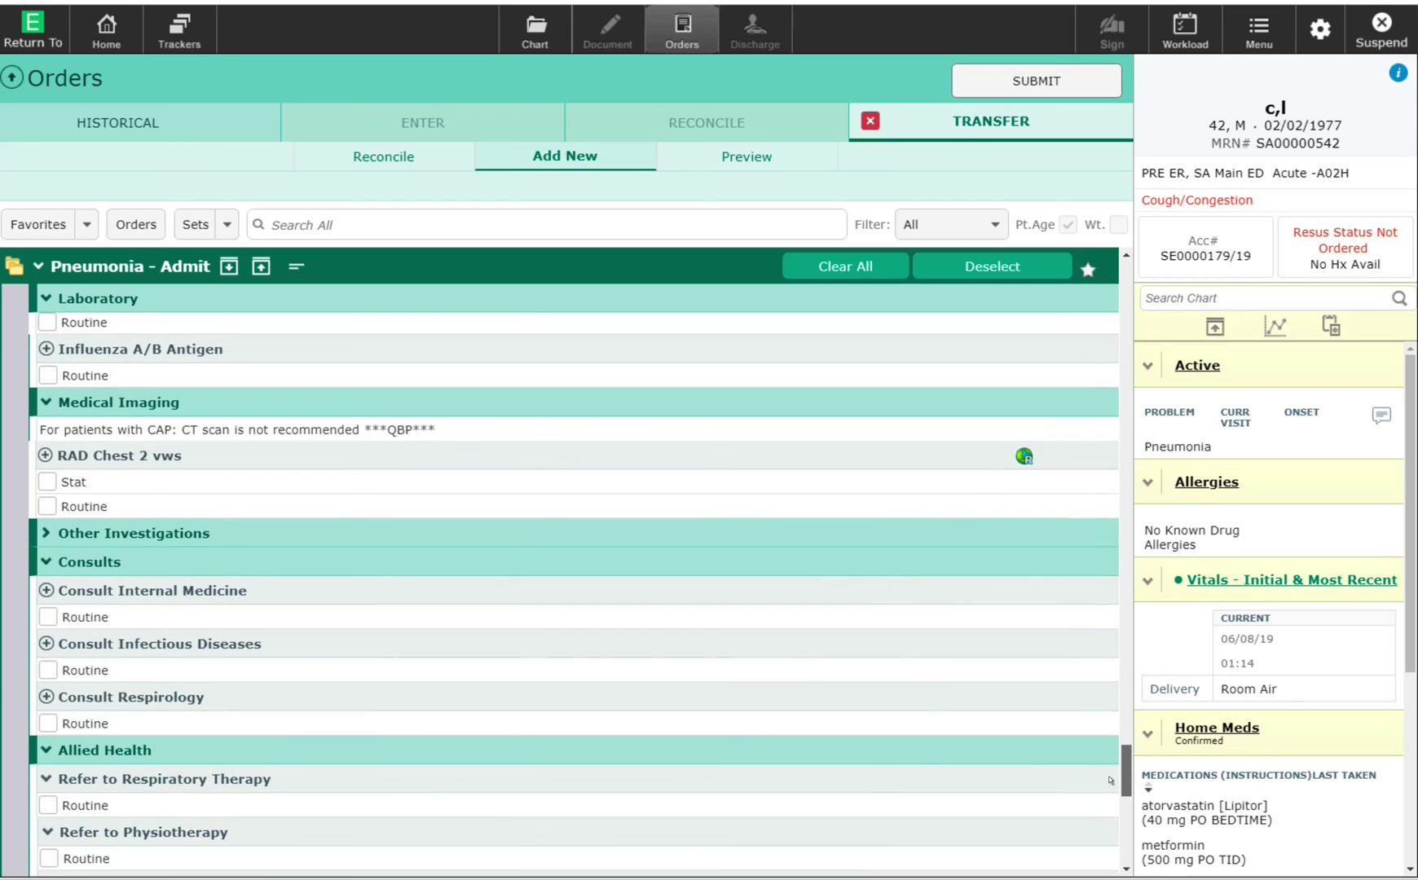
scroll(1110, 780, "down", 2)
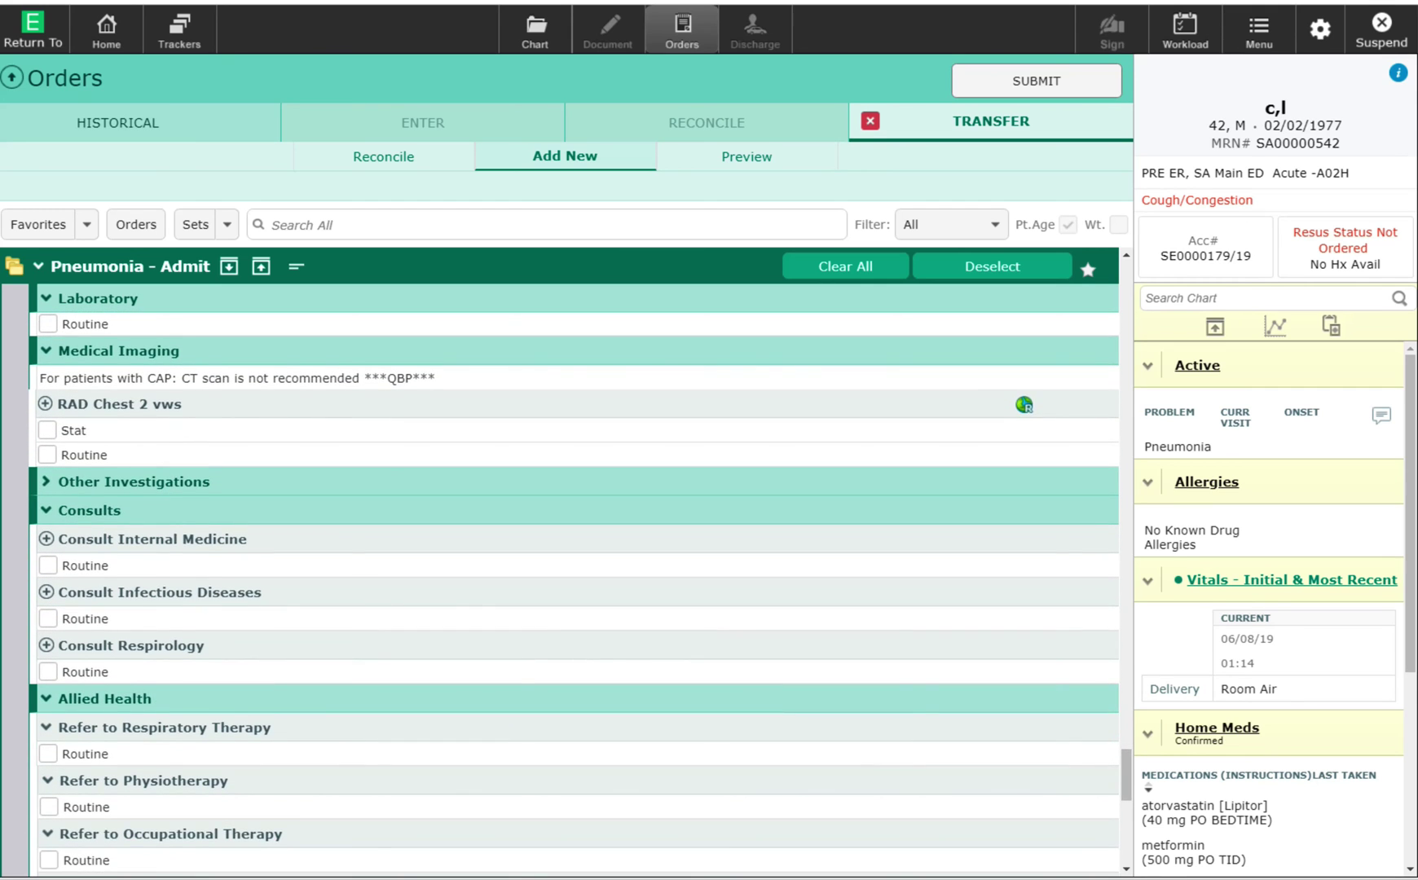
Order a routine two-view chest X-ray with relevant history 'assess the pneumoni'.
left_click(36, 446)
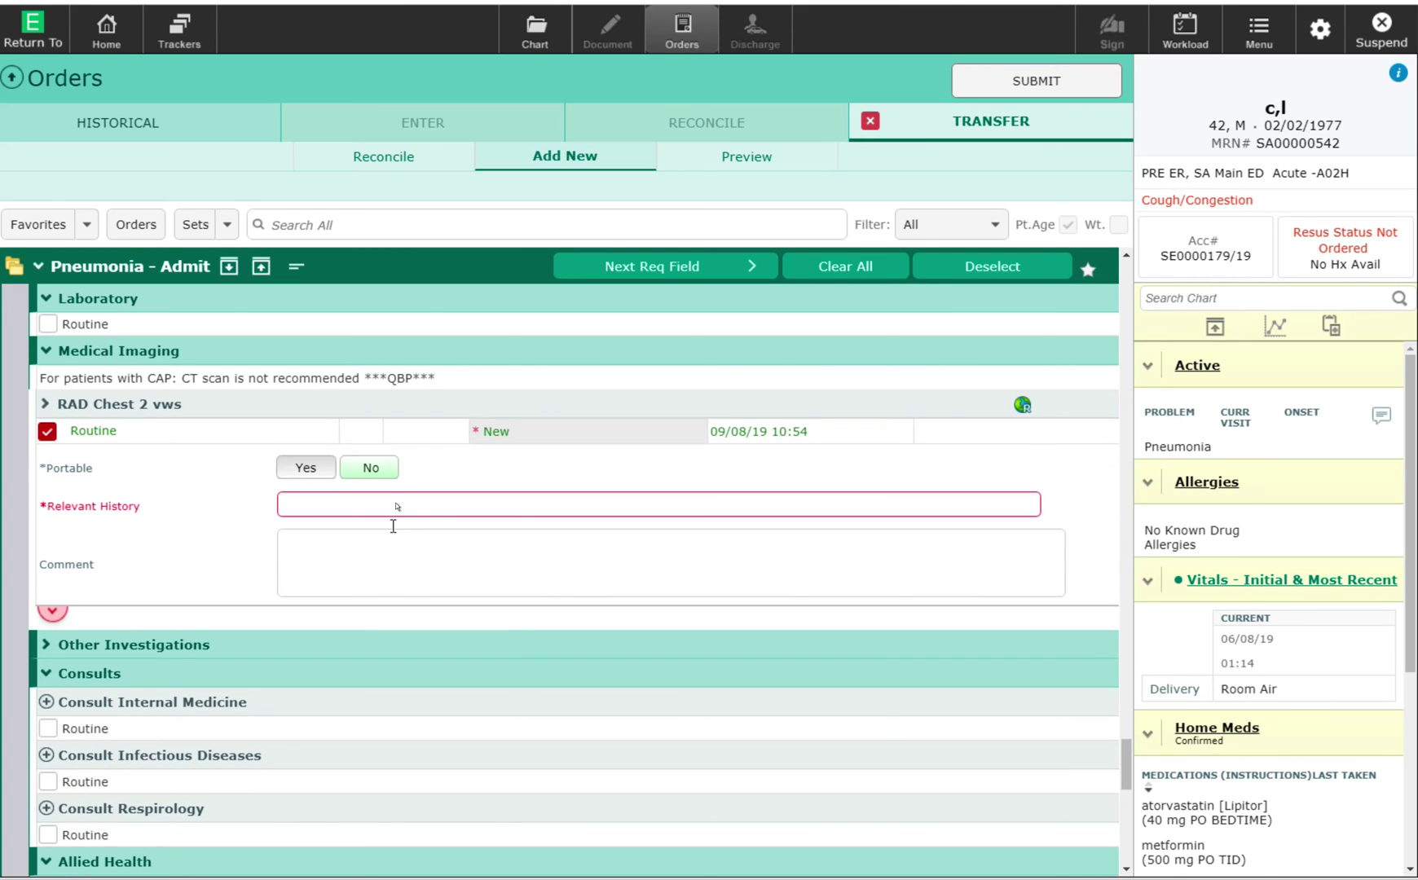
left_click(438, 502)
type("asses")
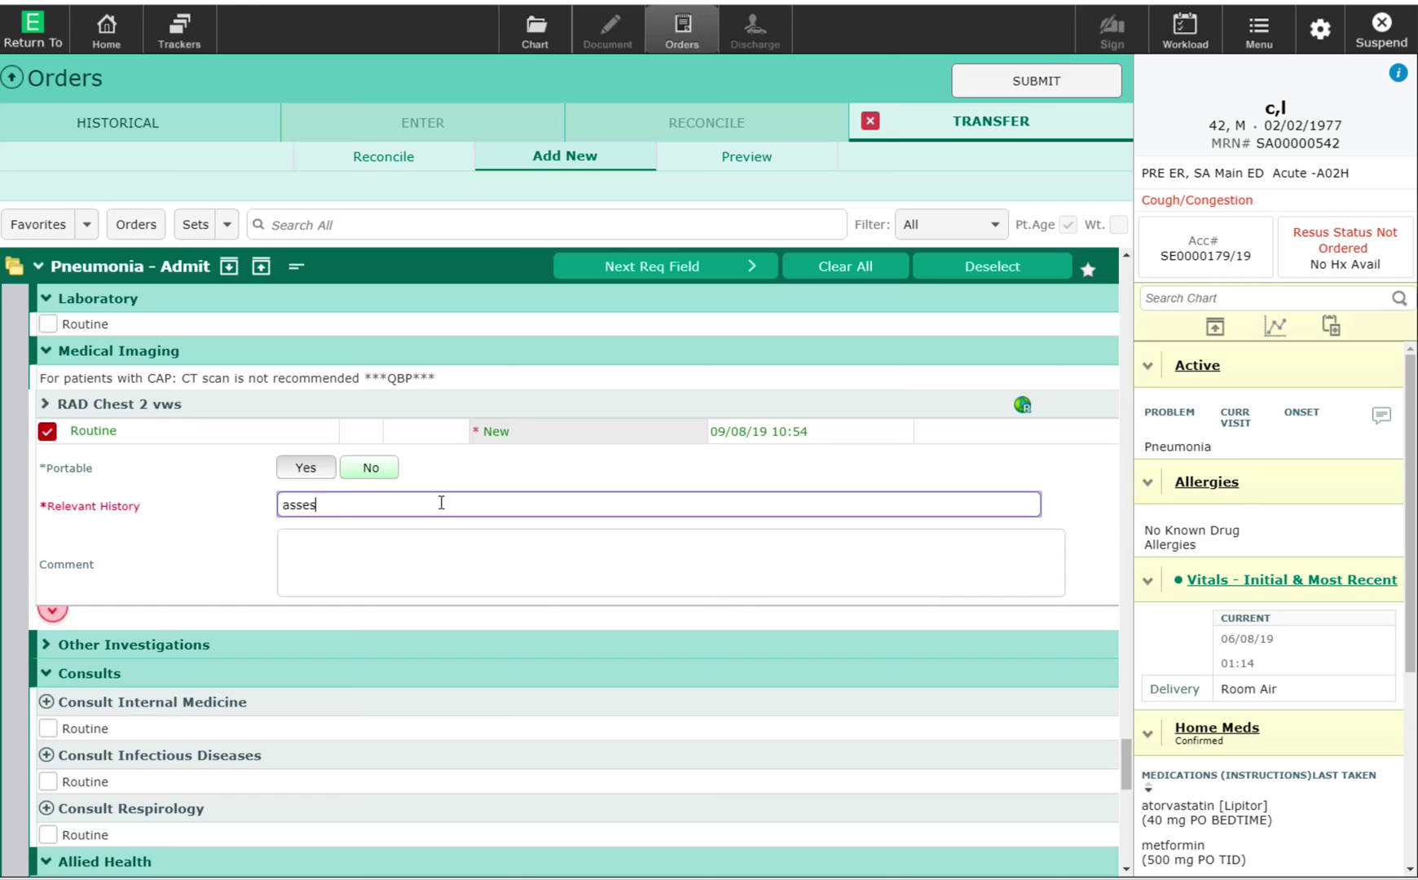
type("s the pneumonia")
scroll(1114, 741, "down", 3)
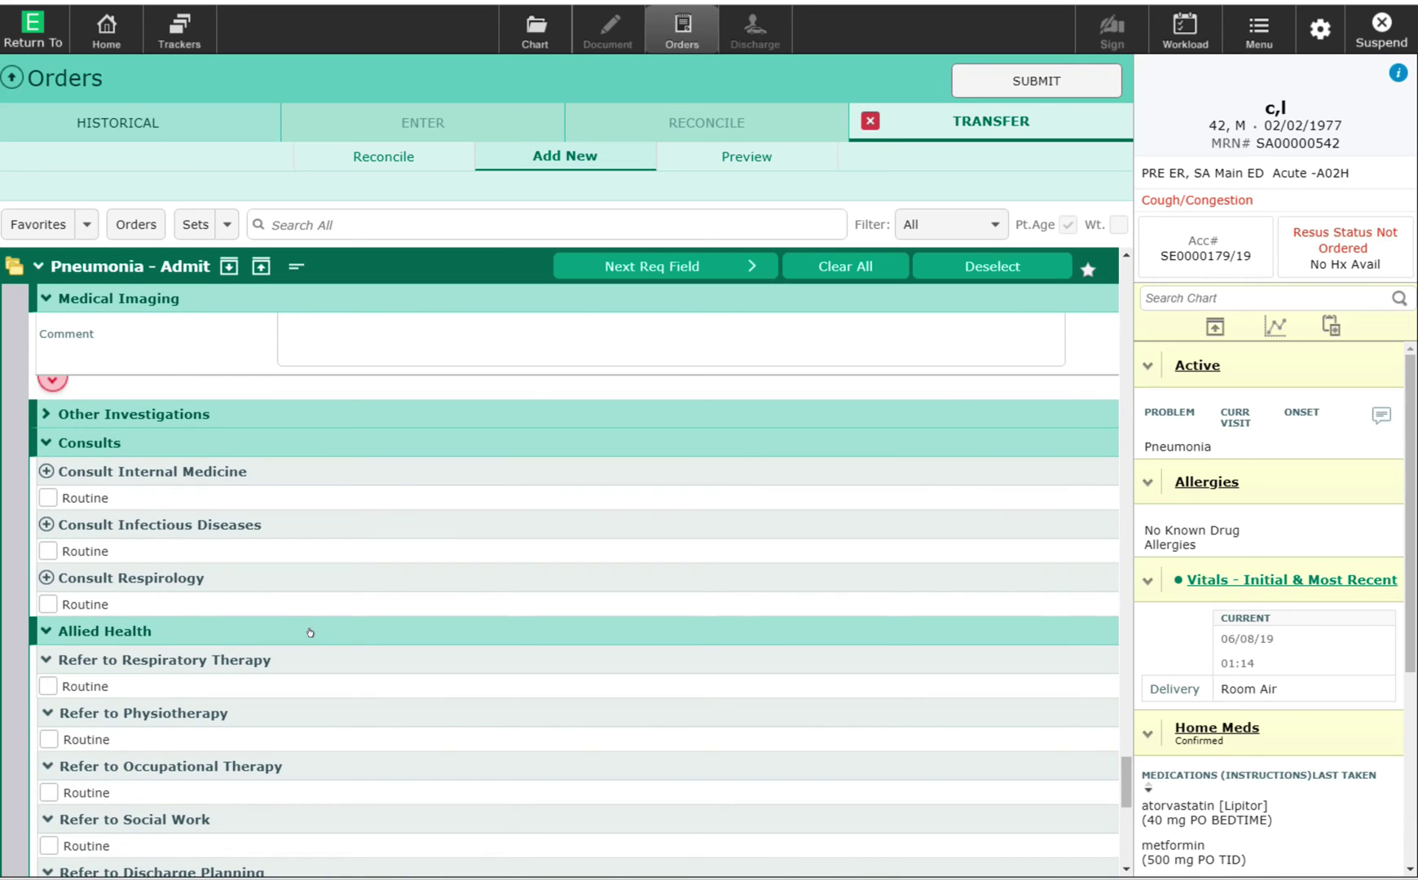
Add a routine Respiratory Therapy referral with Respiratory assessment as the reason.
left_click(39, 681)
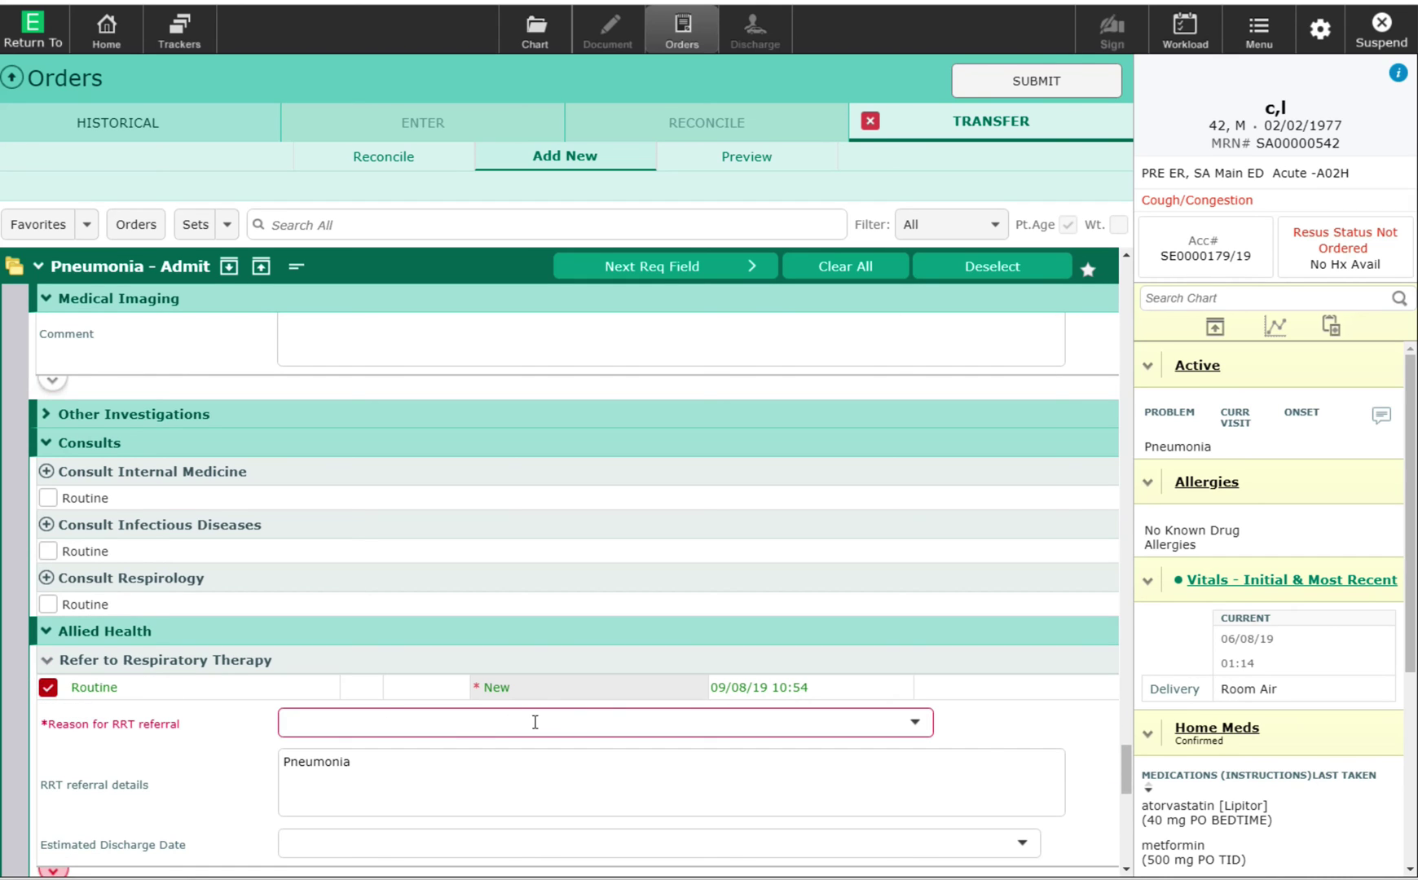
left_click(907, 712)
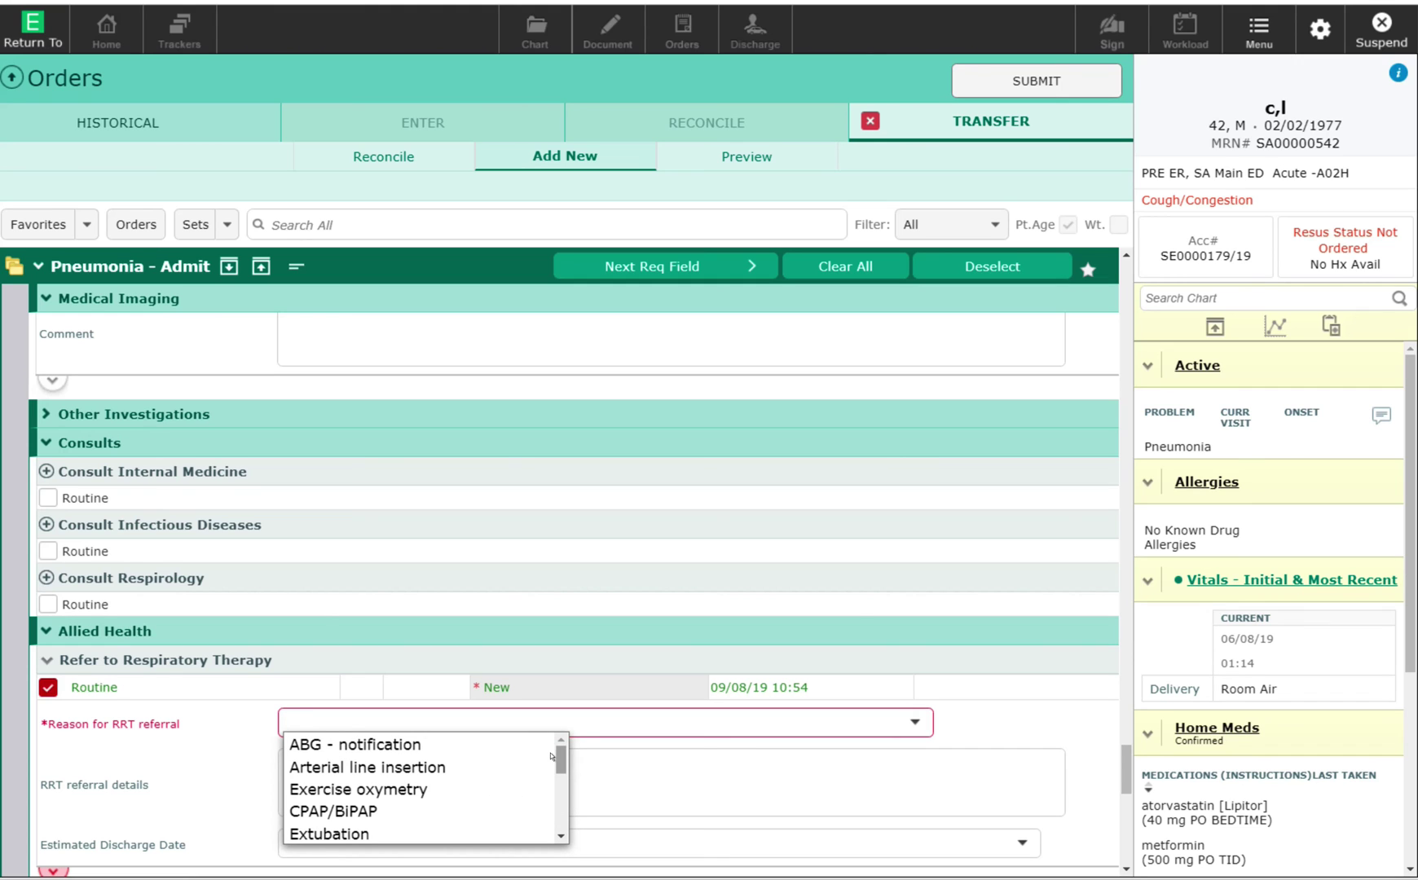
scroll(548, 754, "down", 3)
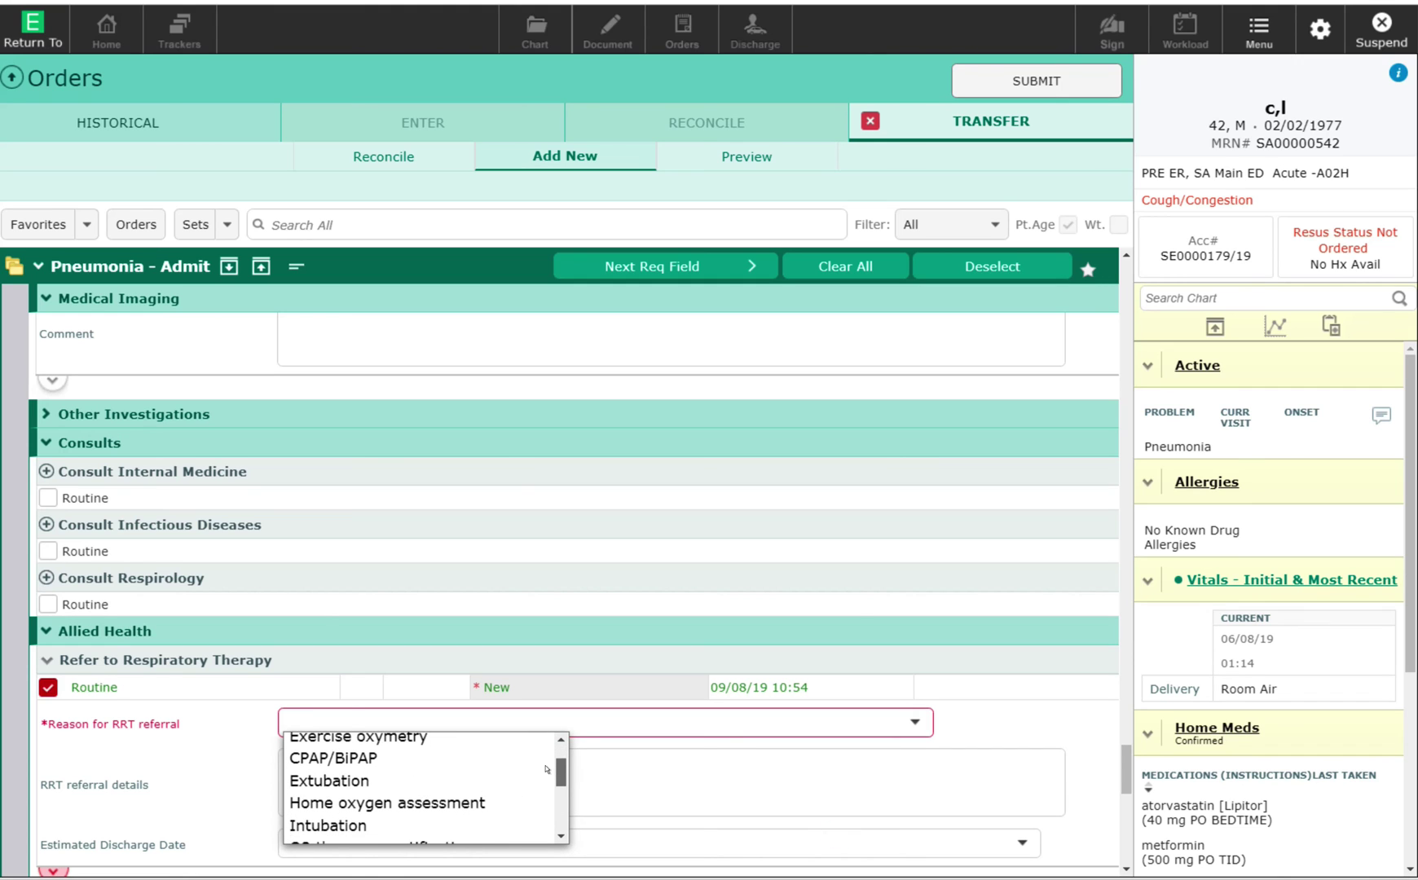
scroll(546, 776, "down", 2)
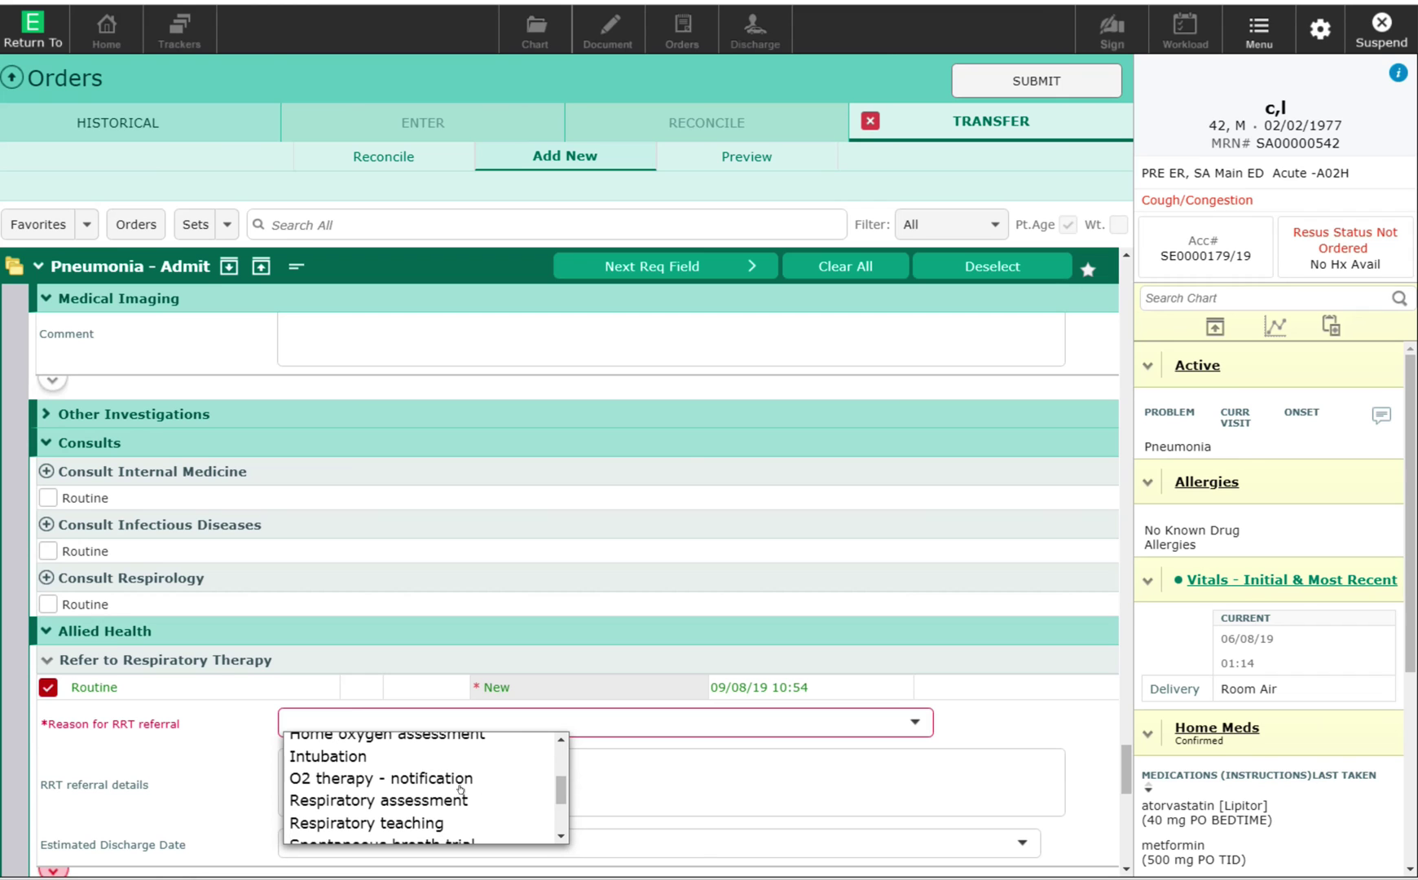
left_click(461, 794)
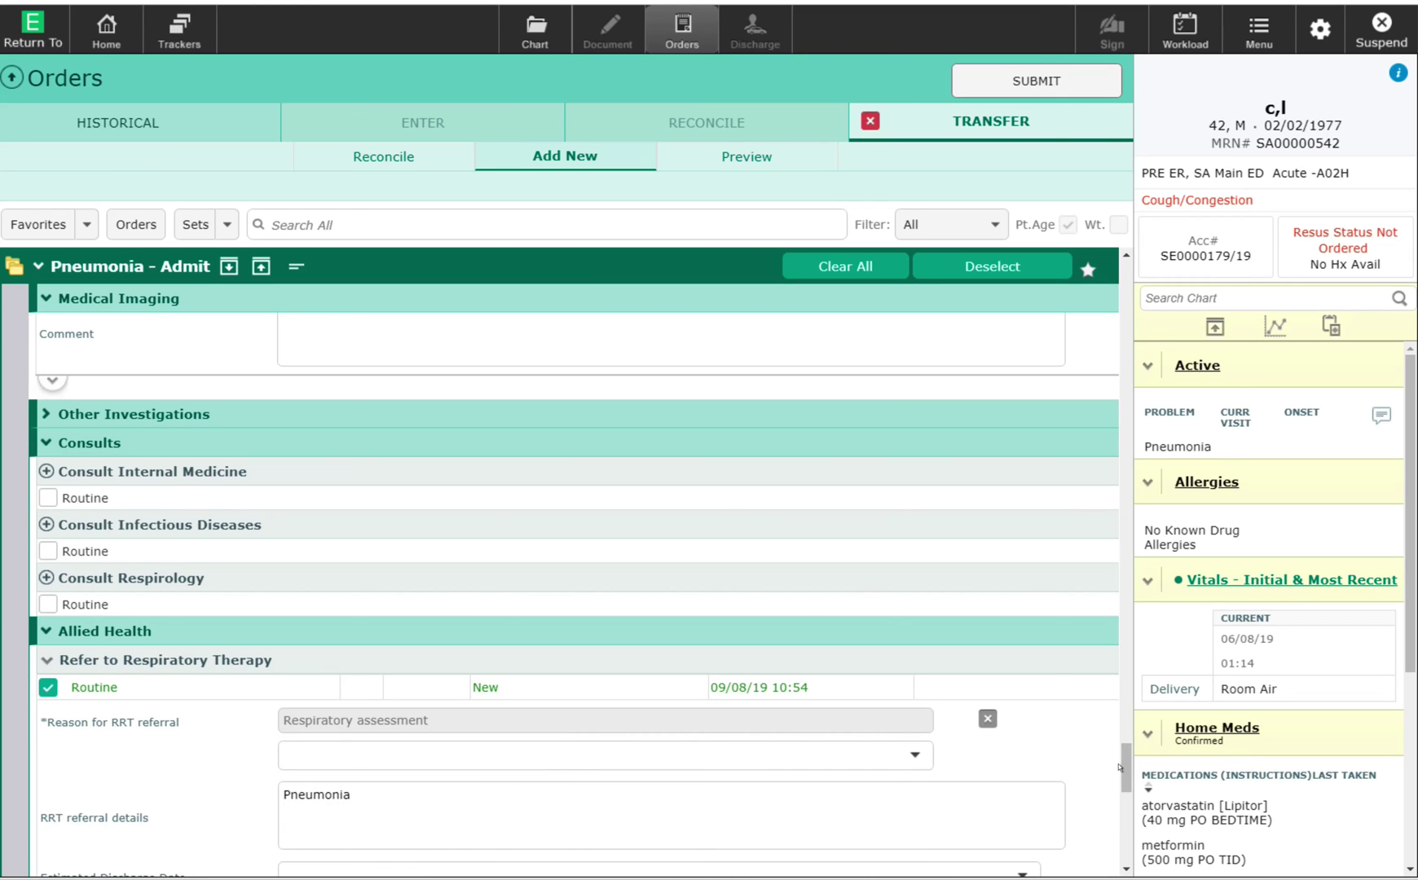
scroll(1115, 764, "down", 6)
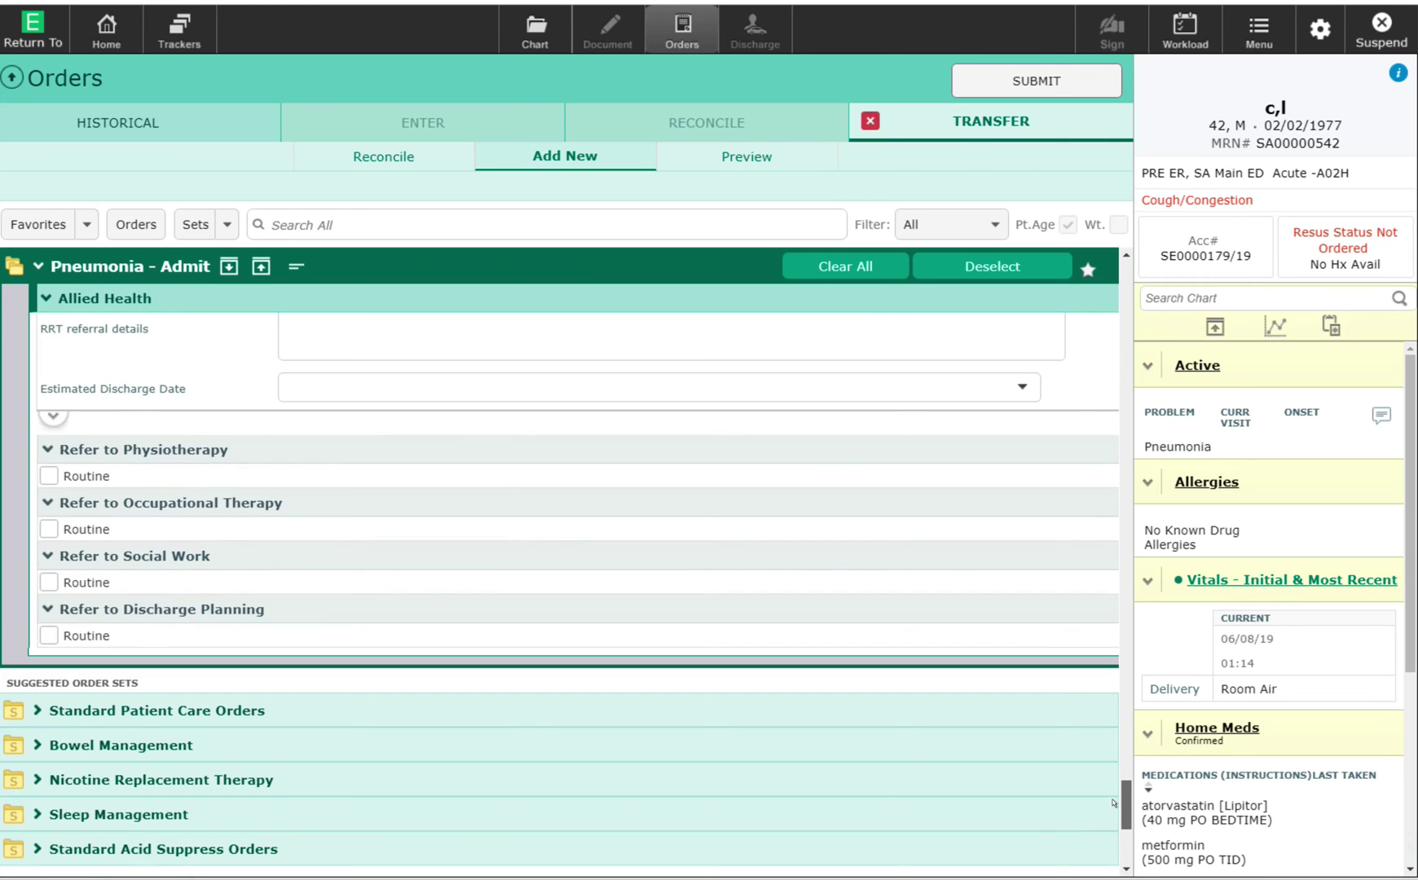
Order nicotine patch therapy as directed for 21 - 30 cigarettes per day, producing Nicoderm 21/14/7 orders.
scroll(1113, 803, "down", 1)
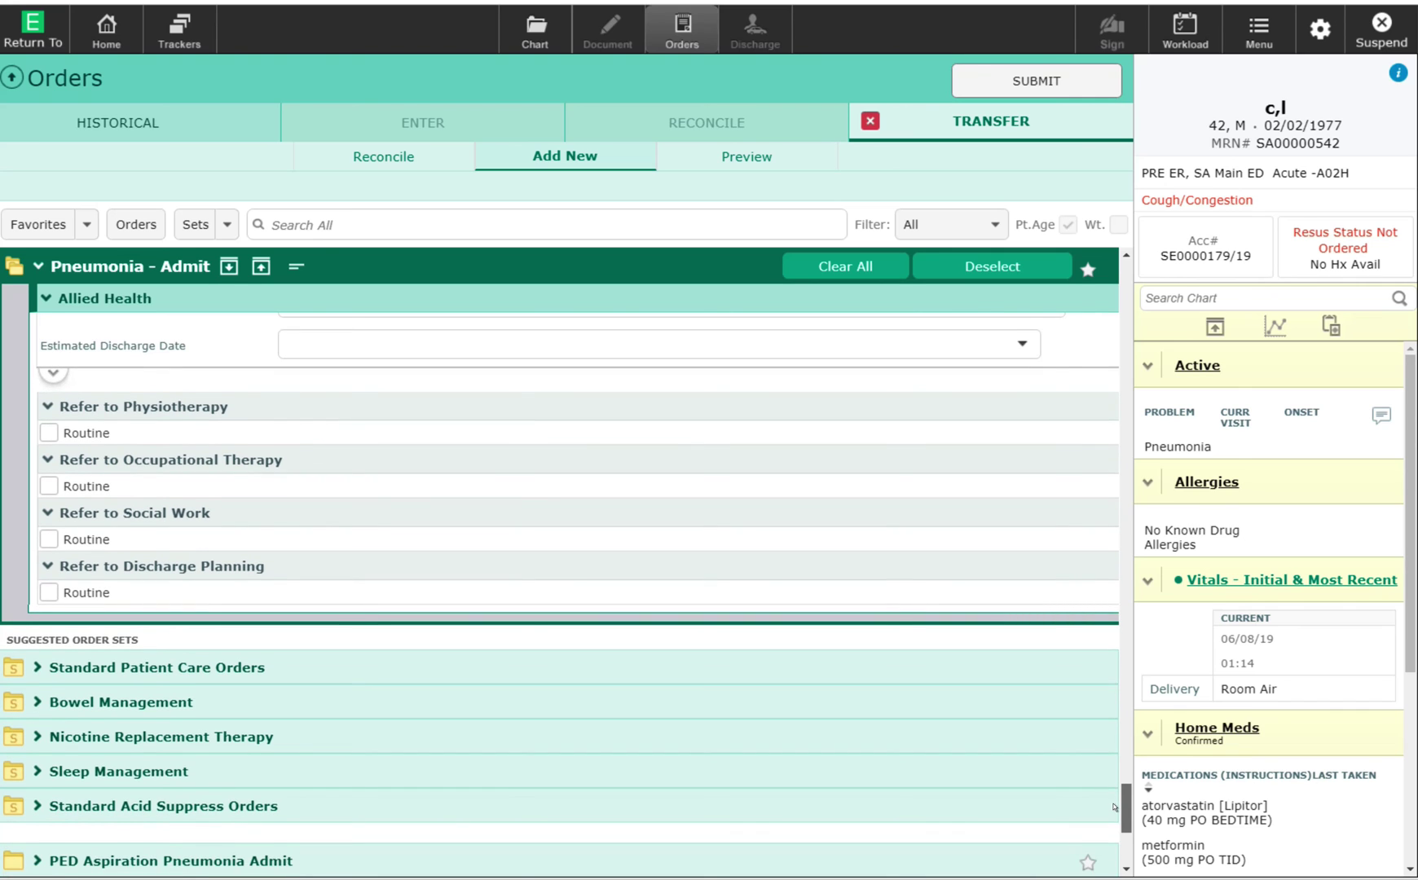
scroll(1113, 807, "down", 2)
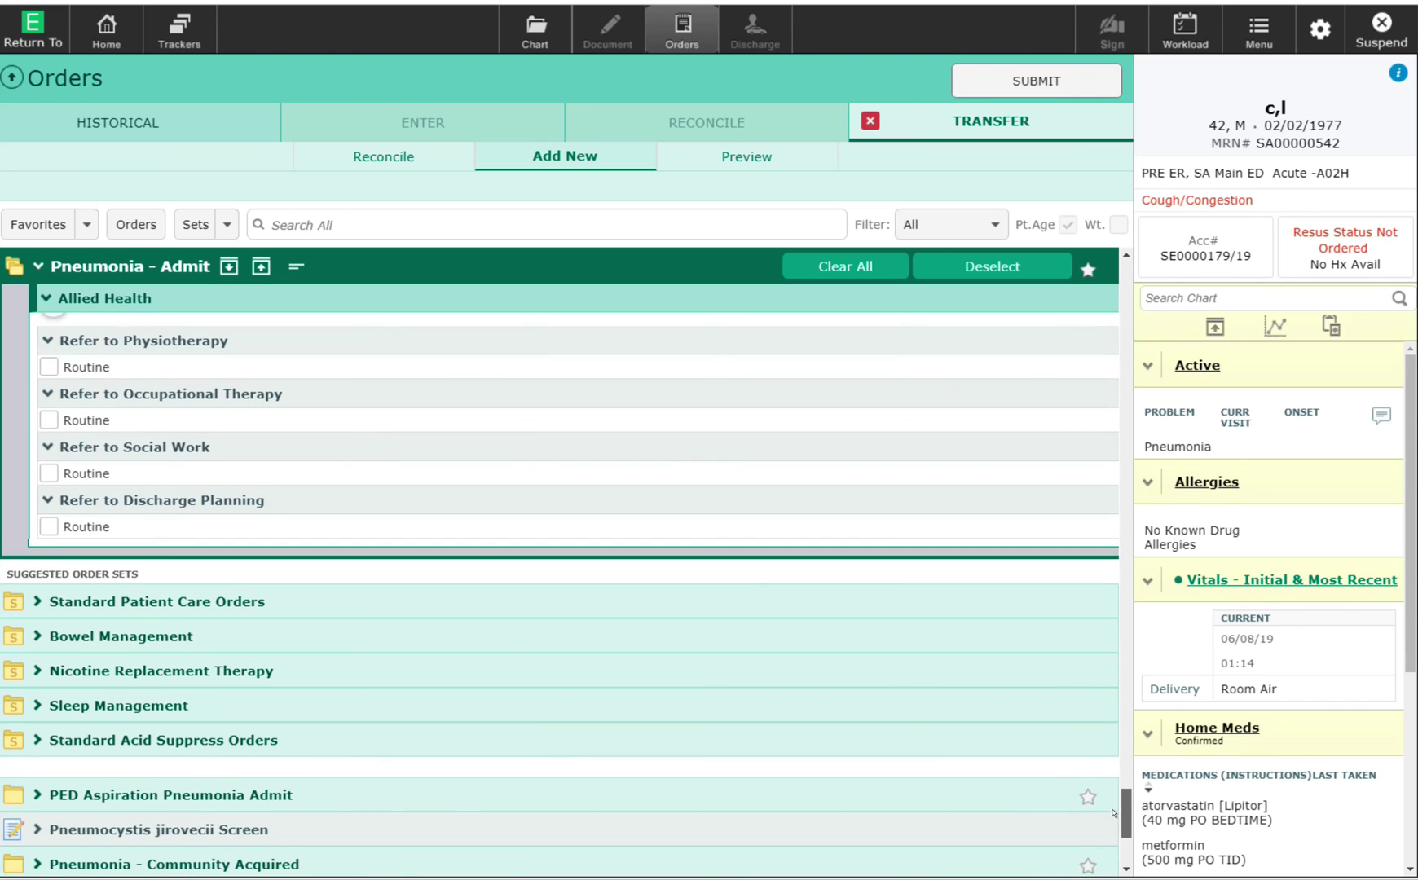
scroll(1113, 812, "down", 1)
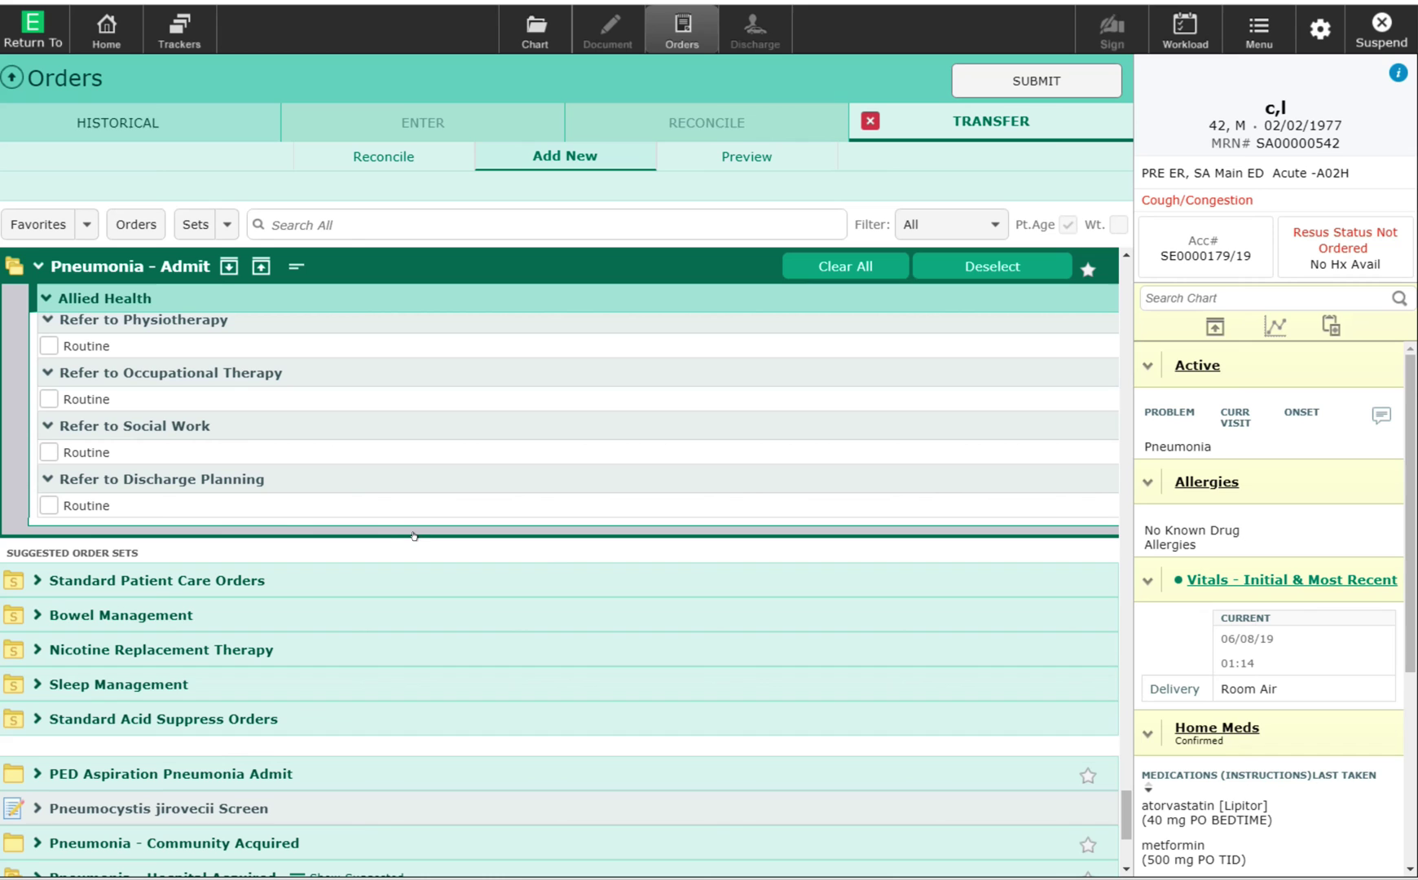
left_click(157, 650)
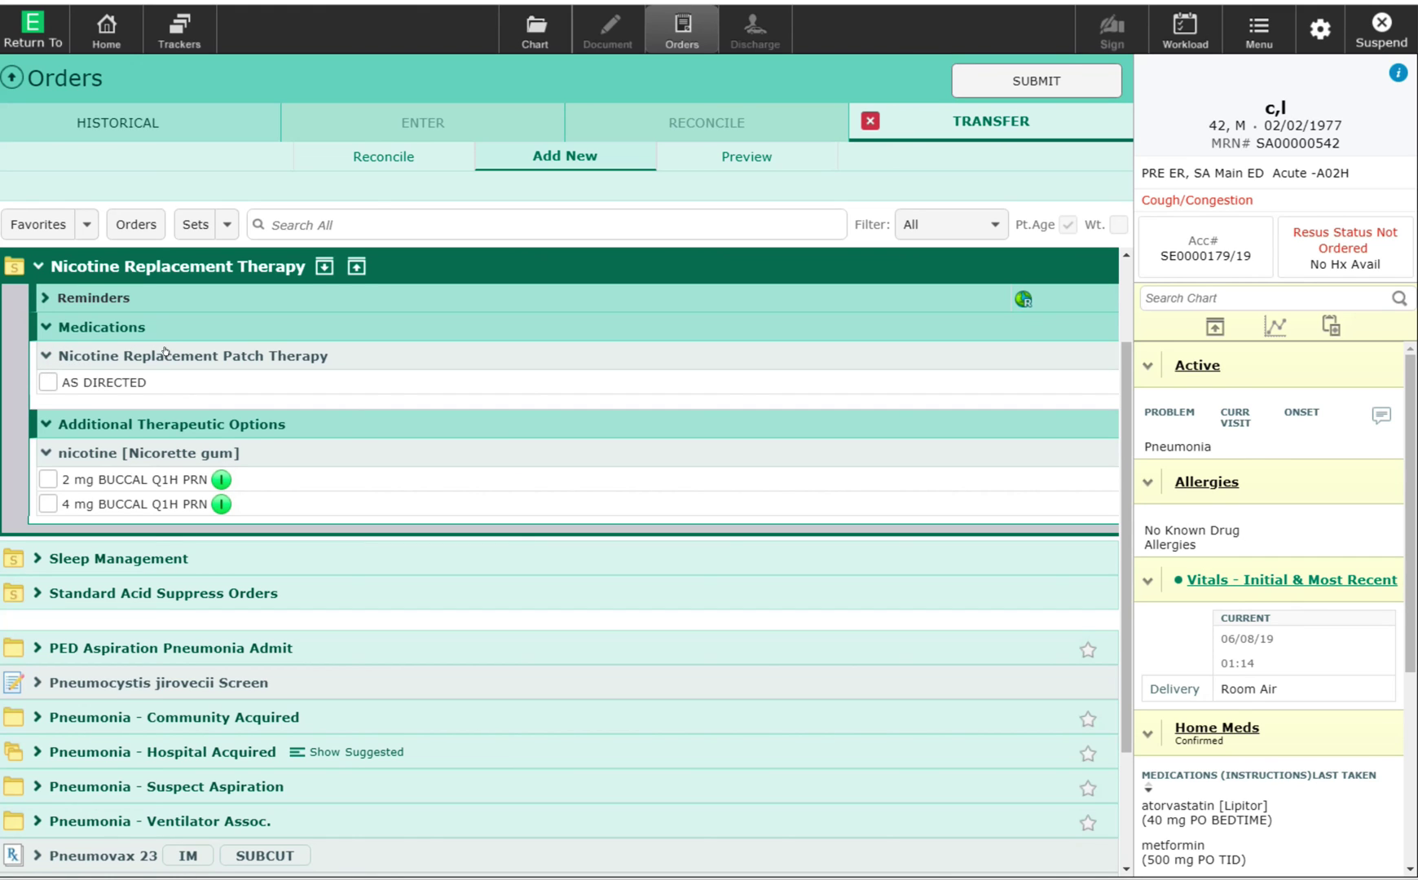
left_click(34, 372)
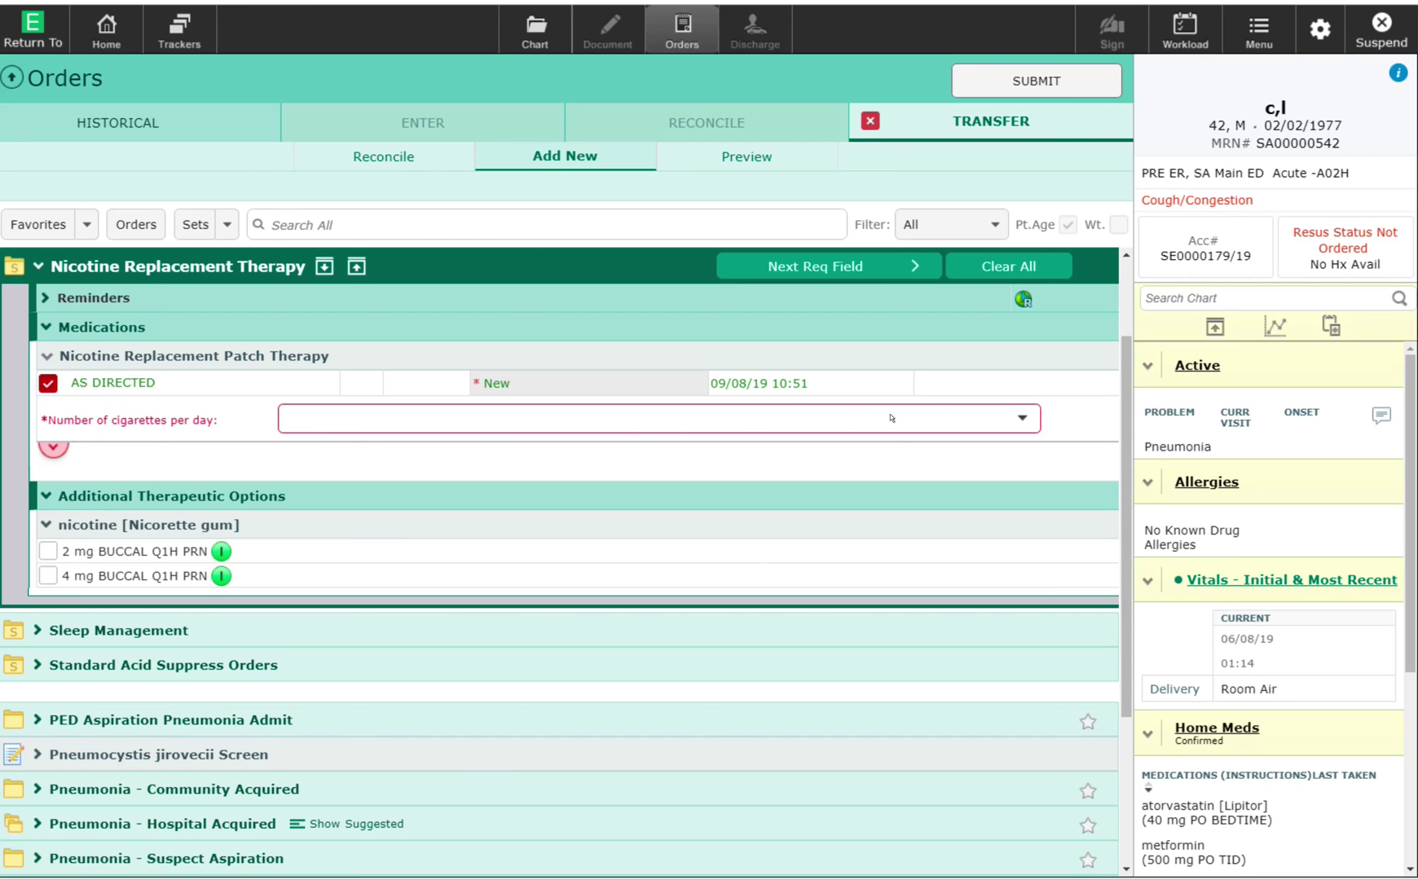
left_click(535, 417)
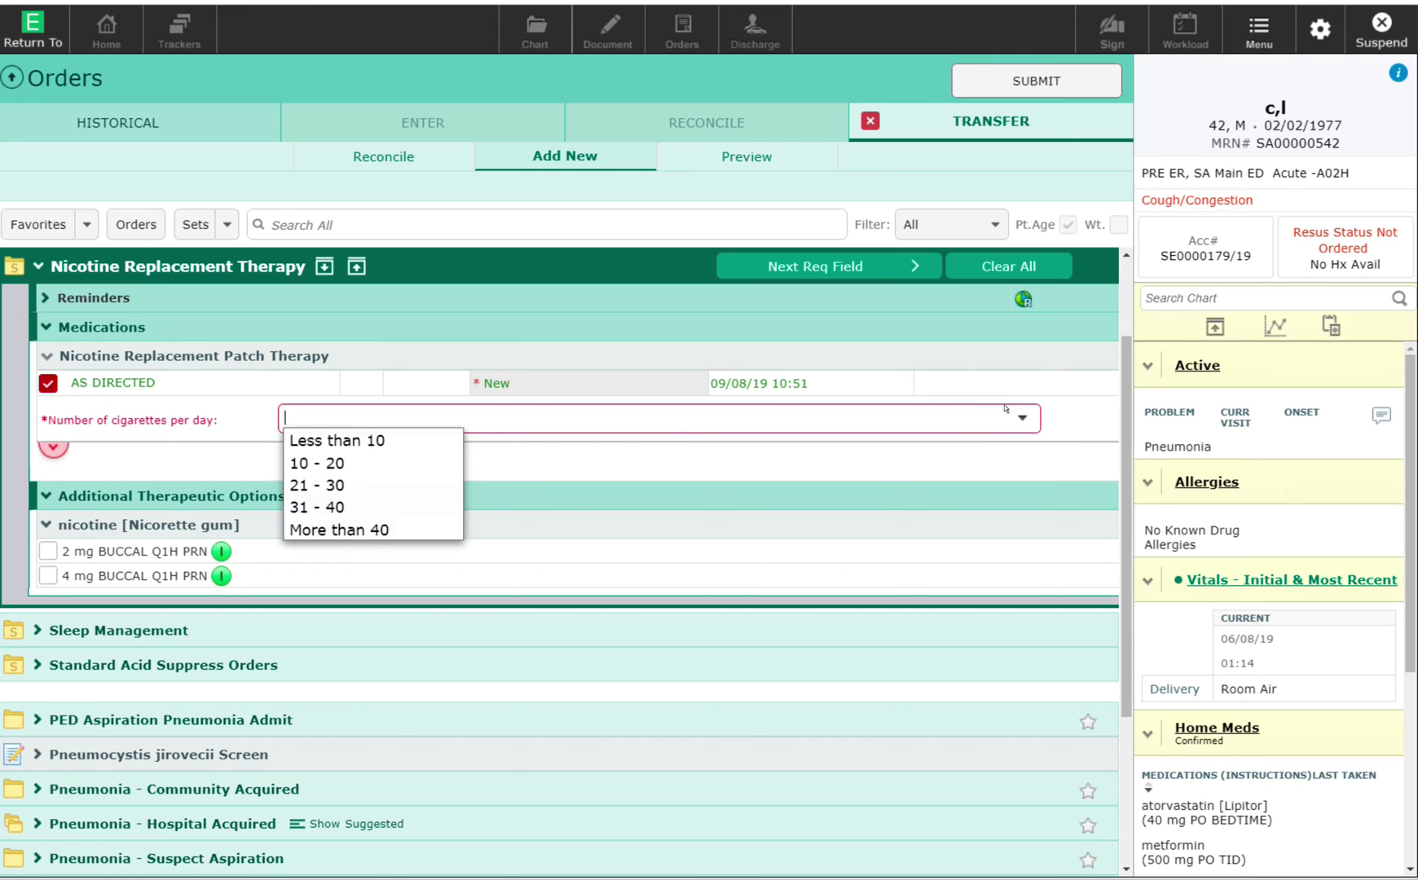
left_click(310, 476)
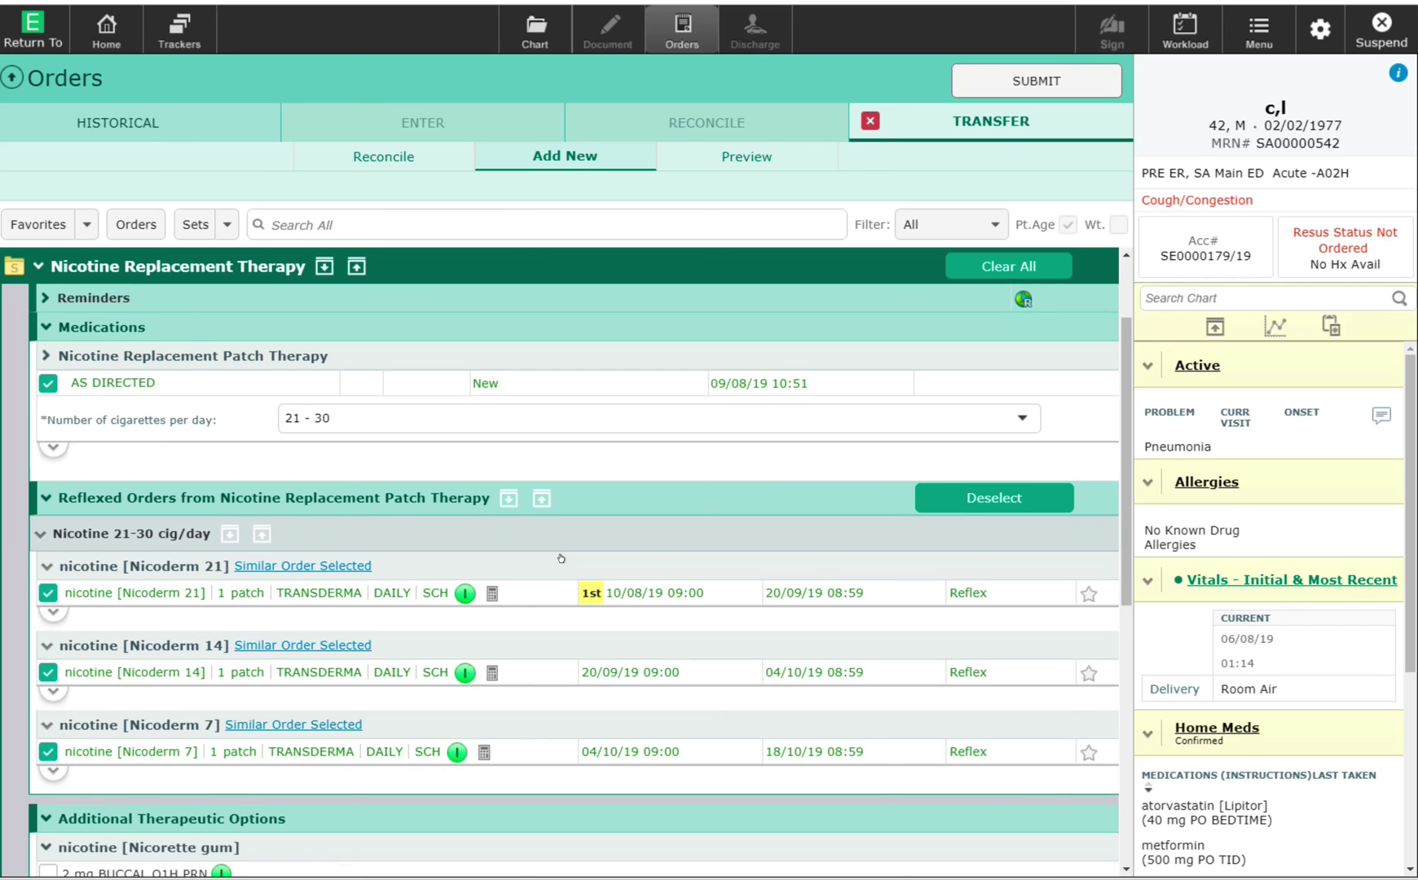
scroll(561, 558, "down", 5)
scroll(762, 387, "up", 6)
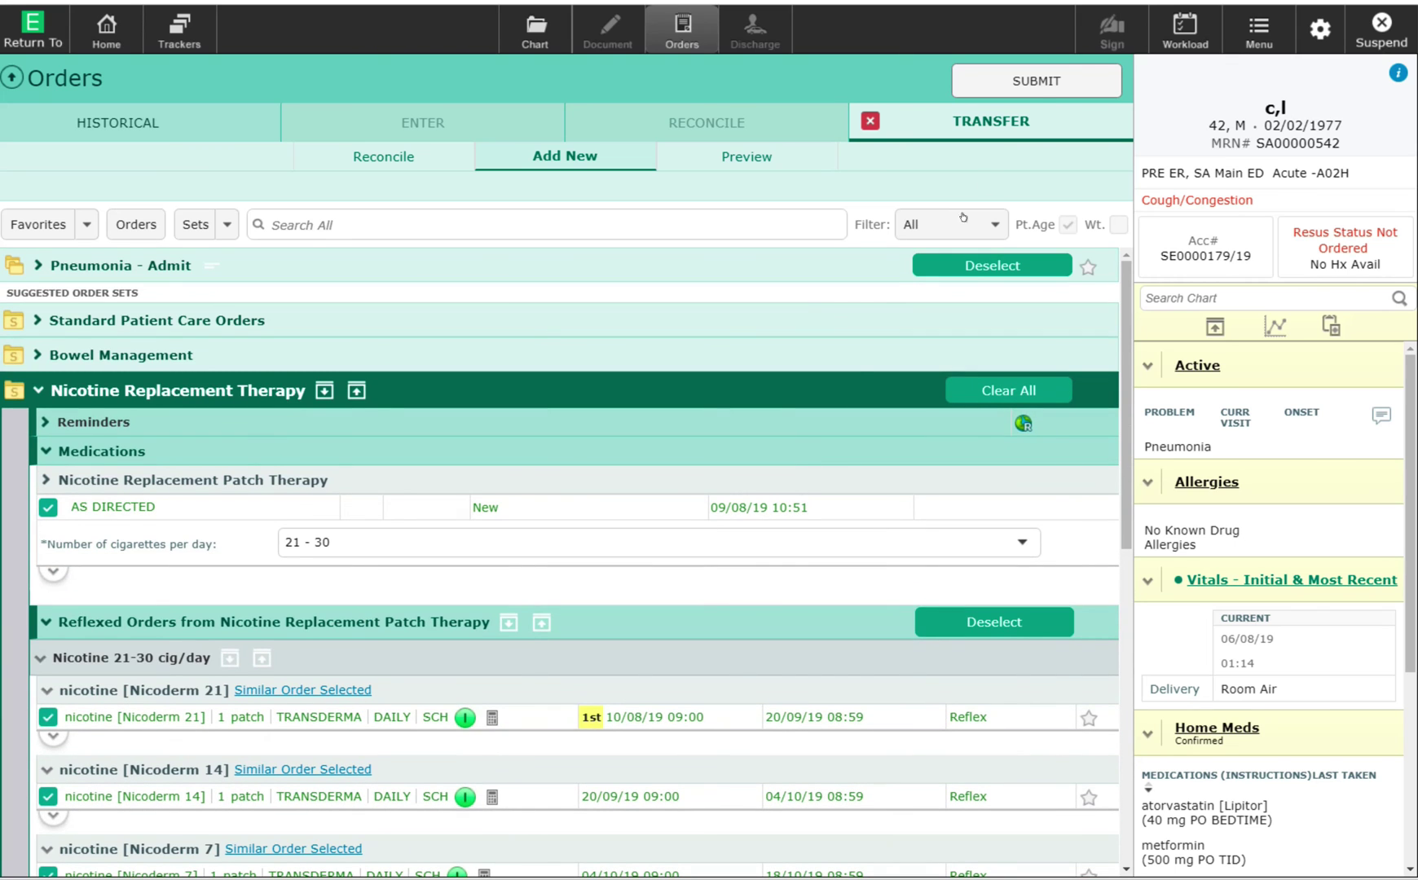
Submit the transfer orders, decline the first-dose warning review, and enter the signing PIN.
left_click(1018, 69)
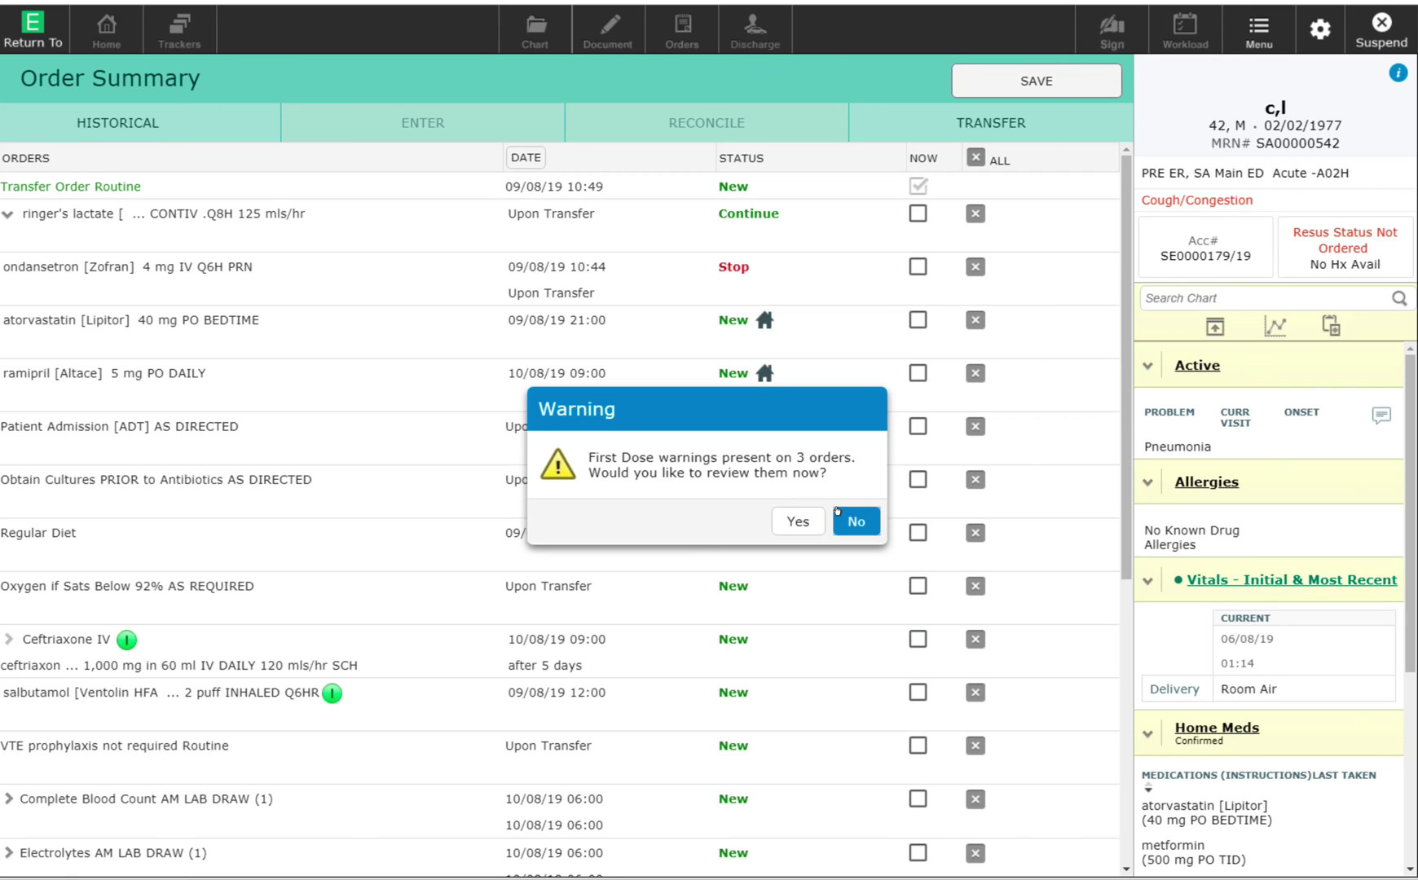
left_click(837, 511)
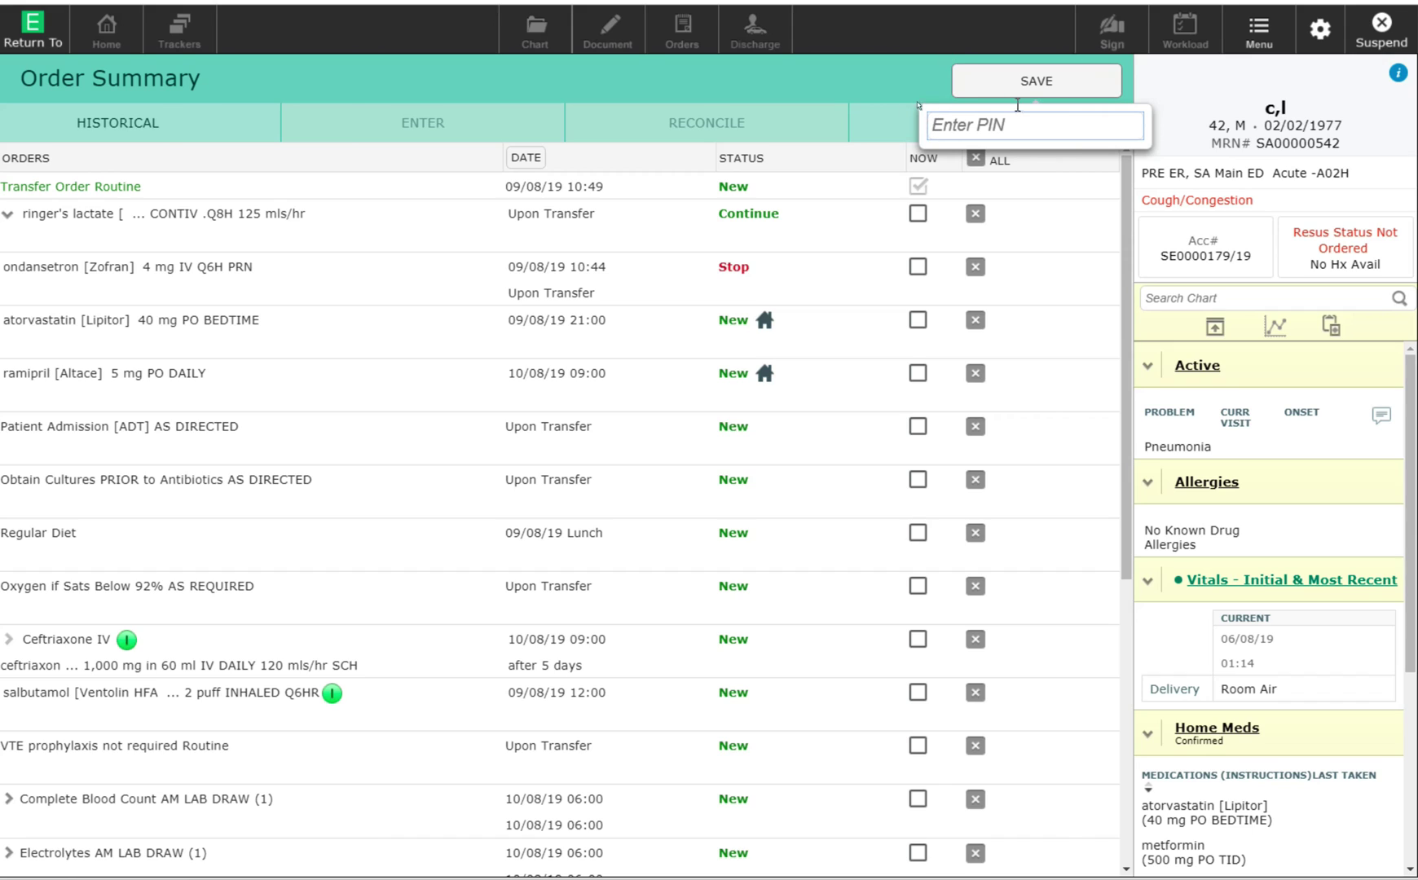
type("1234")
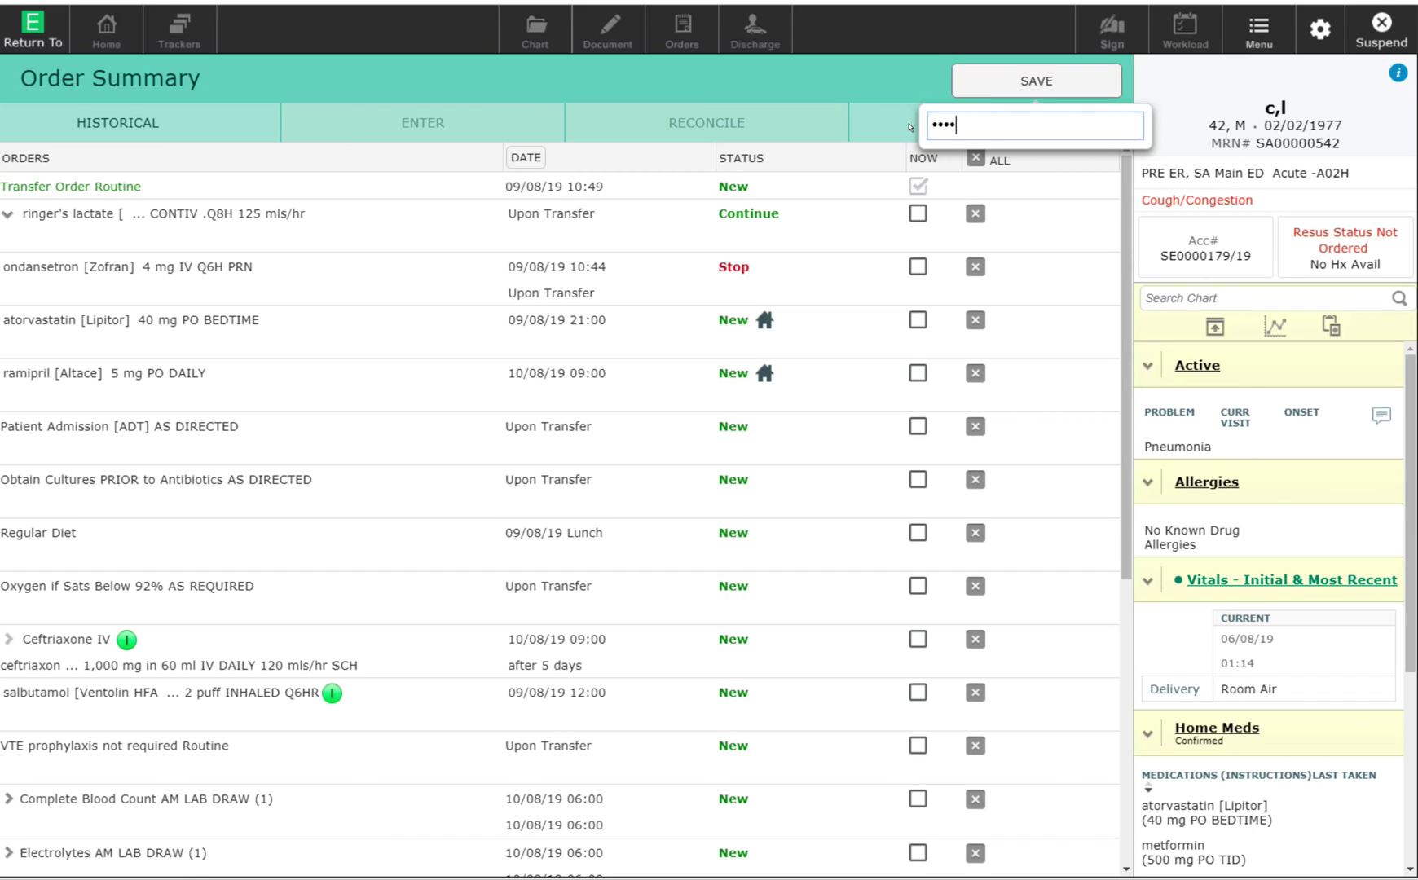